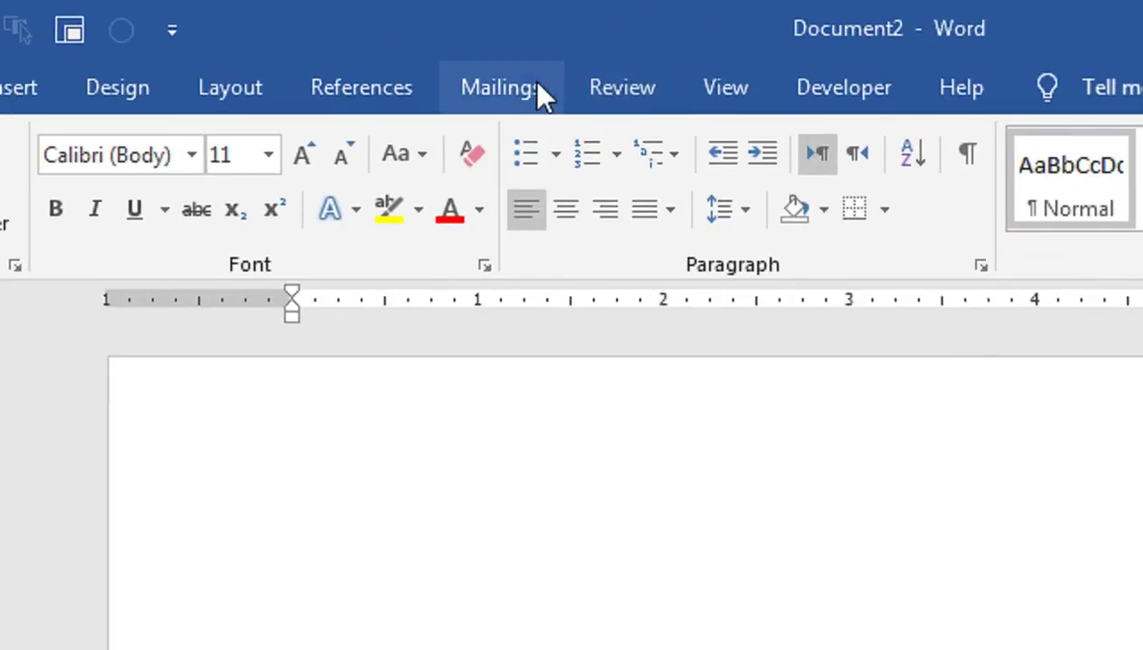
# Start a labels mail merge and check the label vendors, keeping Microsoft.
pyautogui.click(390, 47)
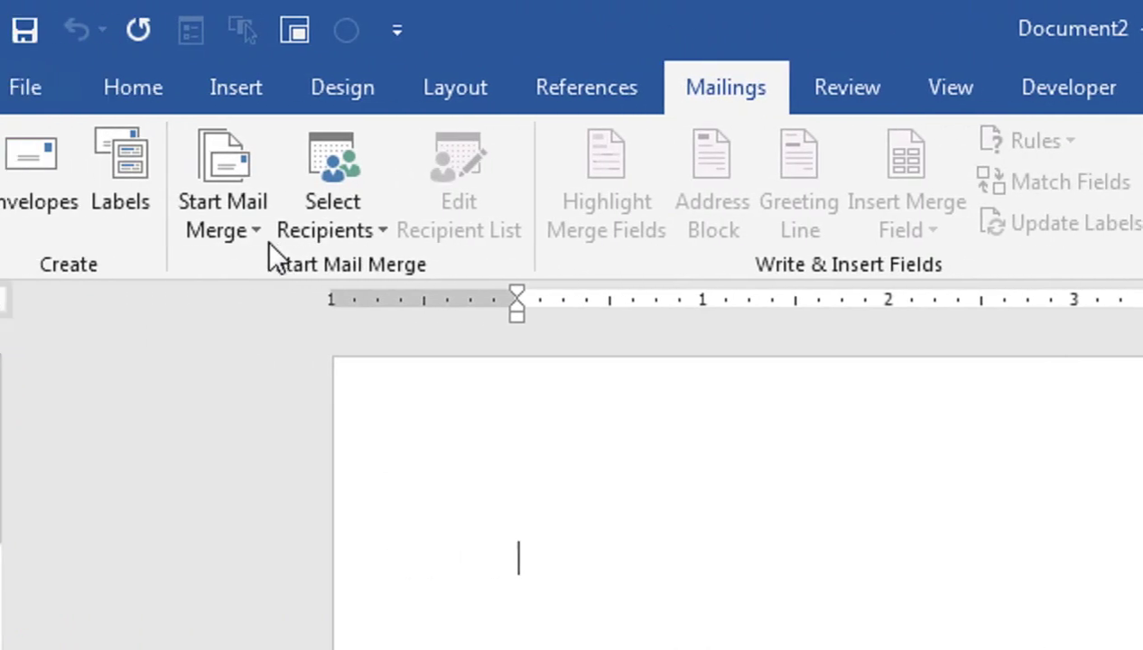
pyautogui.click(274, 233)
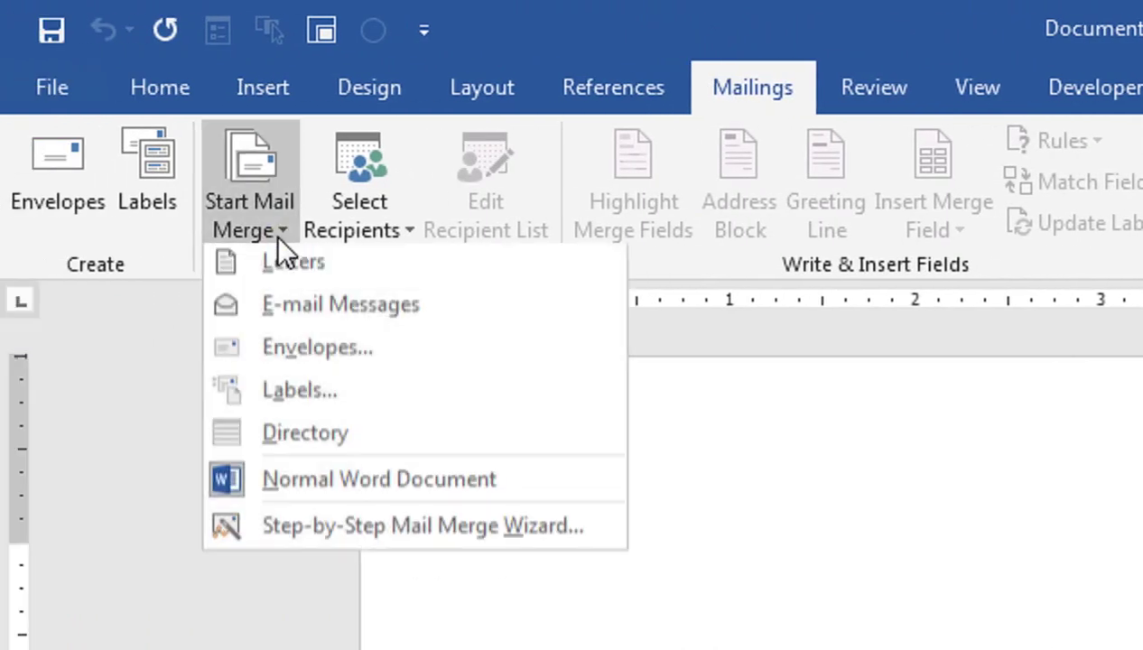
pyautogui.click(298, 398)
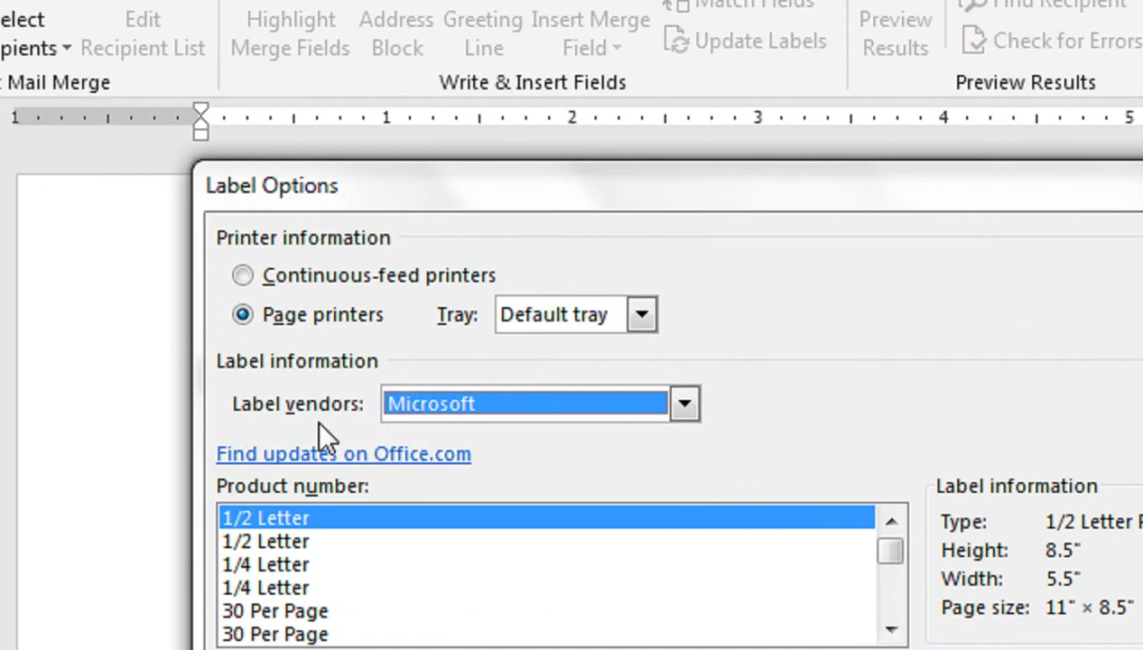
pyautogui.click(542, 417)
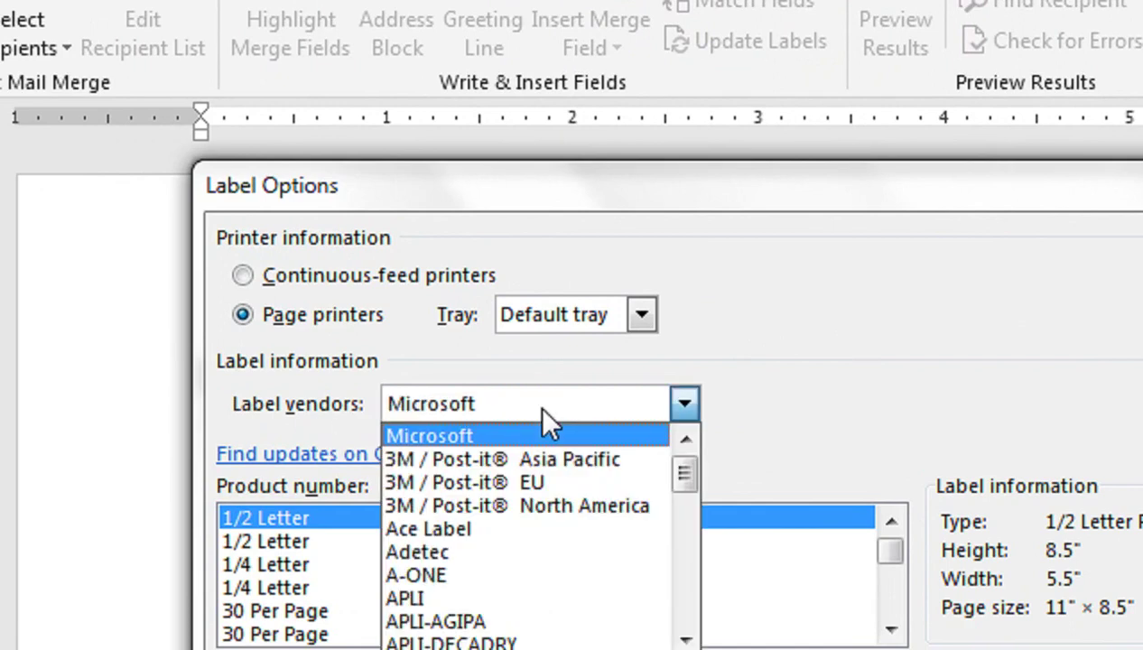
pyautogui.click(417, 415)
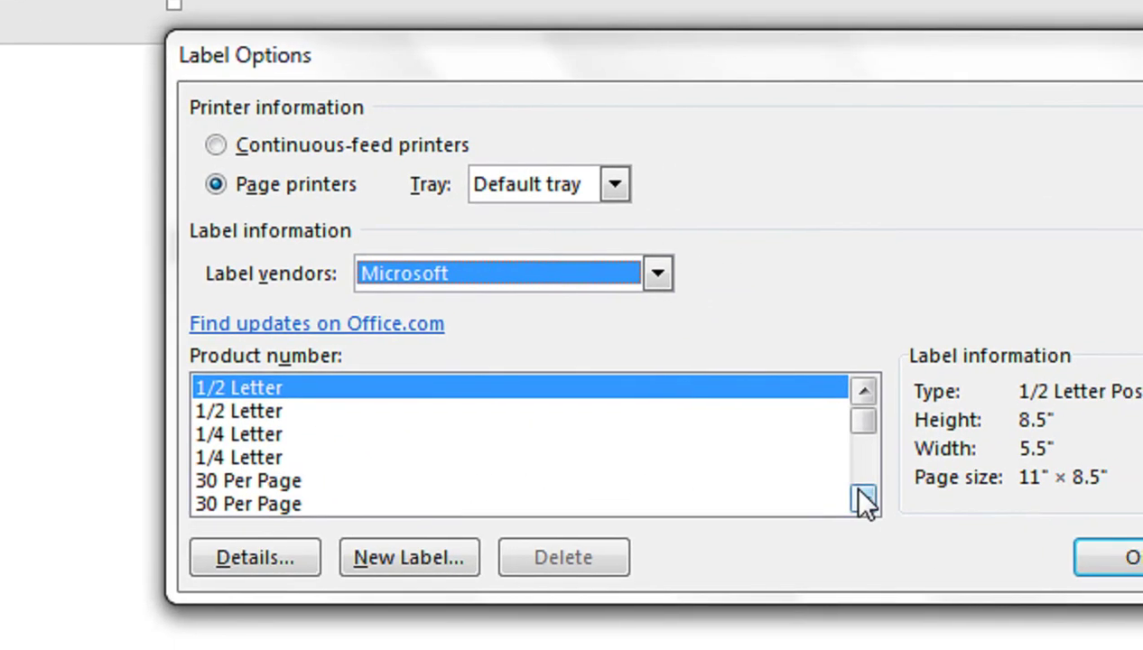
# In Label Options, reopen the Label vendors list and scroll through the vendor choices.
pyautogui.click(922, 507)
pyautogui.click(923, 507)
pyautogui.click(859, 495)
pyautogui.click(859, 495)
pyautogui.click(860, 494)
pyautogui.click(859, 495)
pyautogui.click(860, 495)
pyautogui.click(859, 494)
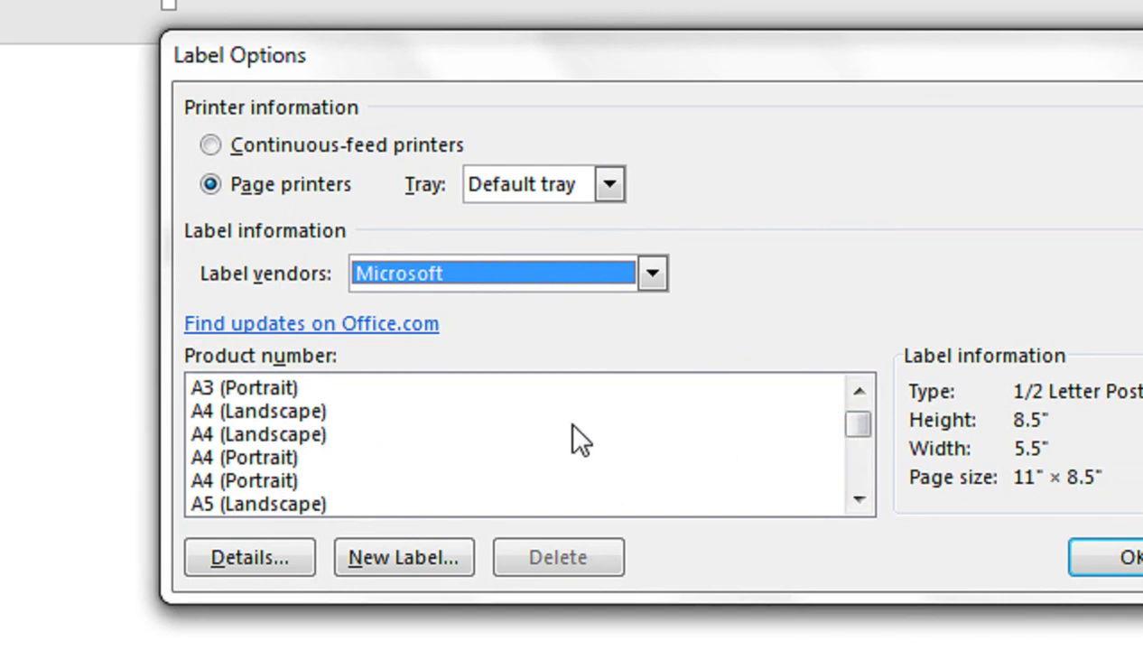
pyautogui.click(652, 275)
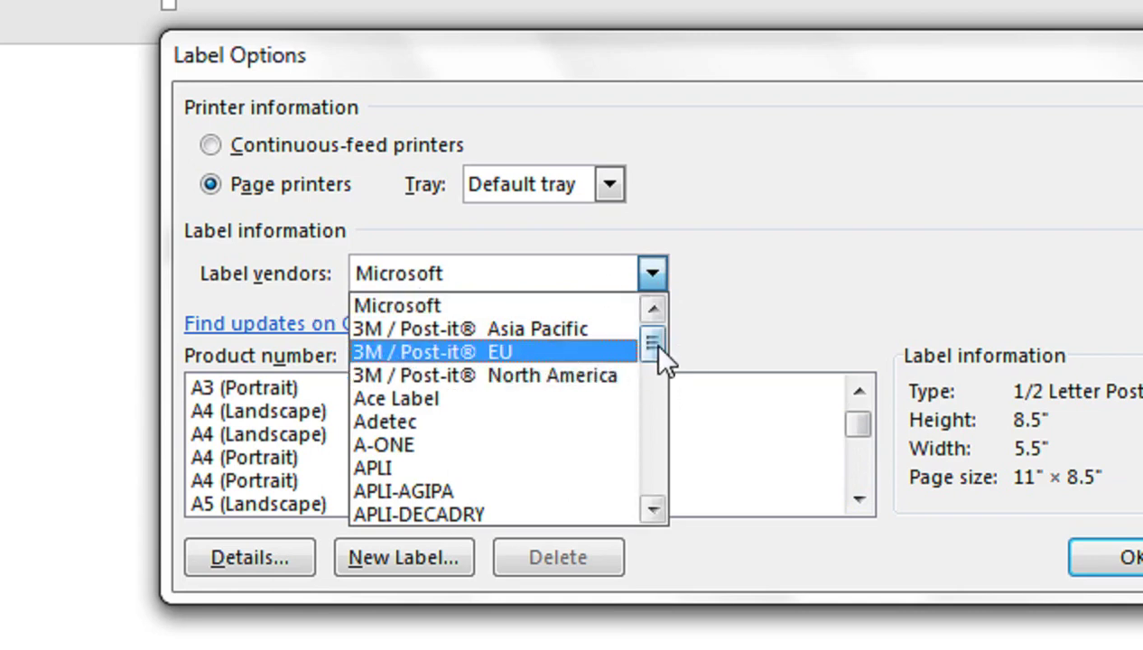
pyautogui.moveTo(650, 343); pyautogui.dragTo(653, 365)
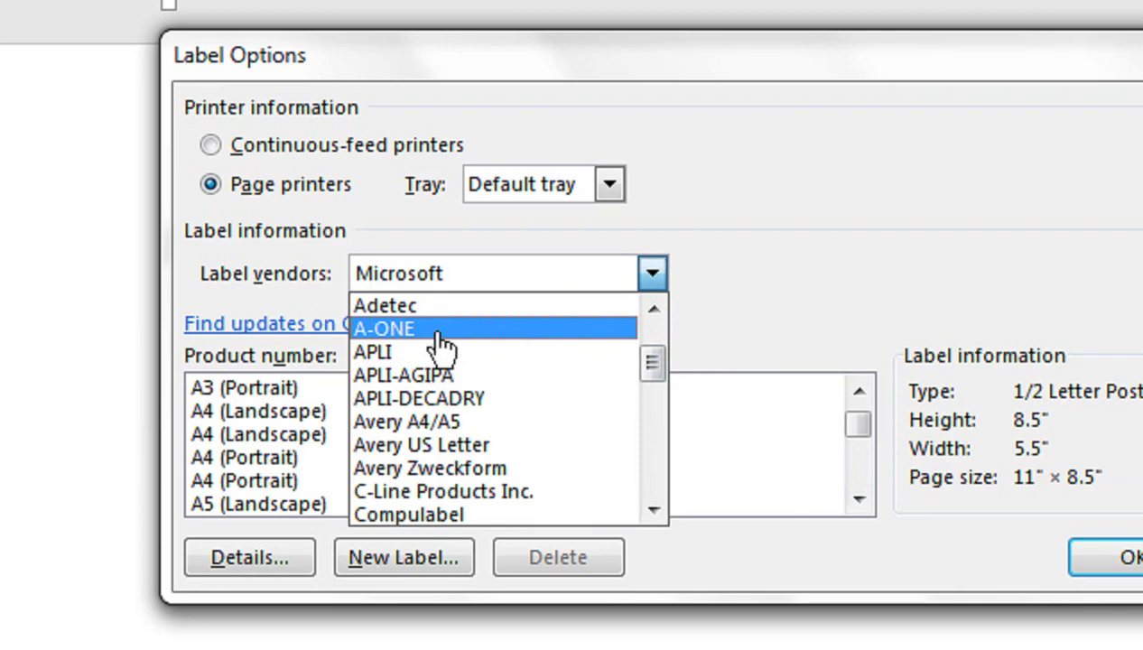
pyautogui.moveTo(652, 361)
pyautogui.mouseDown()
pyautogui.moveTo(668, 455)
pyautogui.moveTo(654, 438)
pyautogui.moveTo(655, 363)
pyautogui.mouseUp()
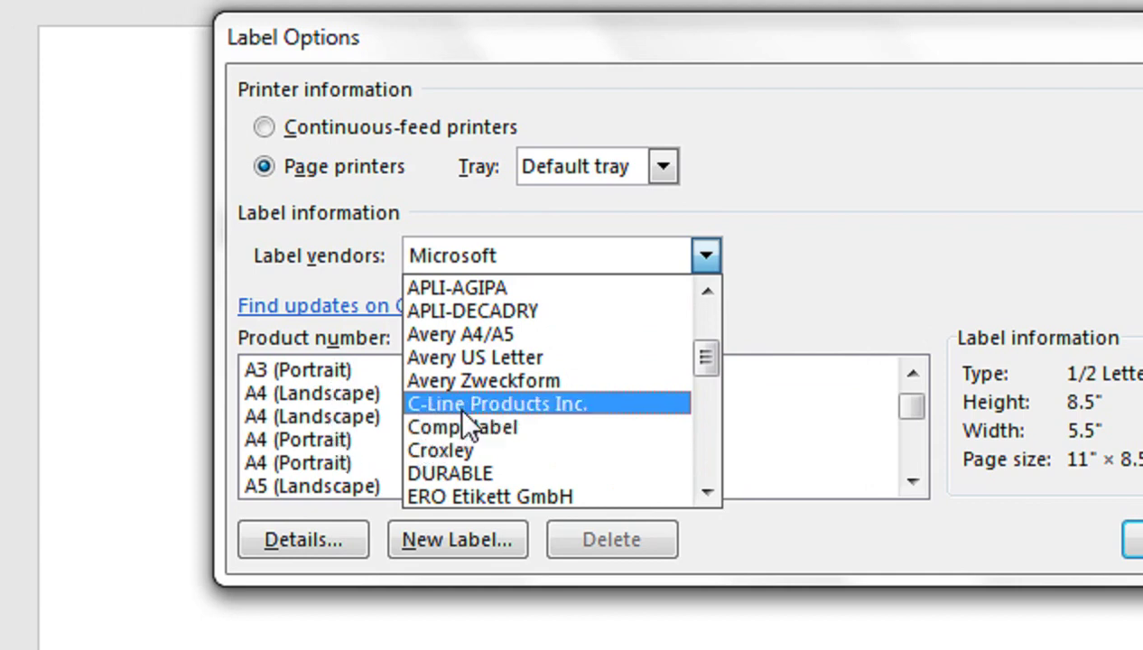
# Set the vendor to Avery US Letter and product to 55360 Easy Peel Address Labels.
pyautogui.click(502, 358)
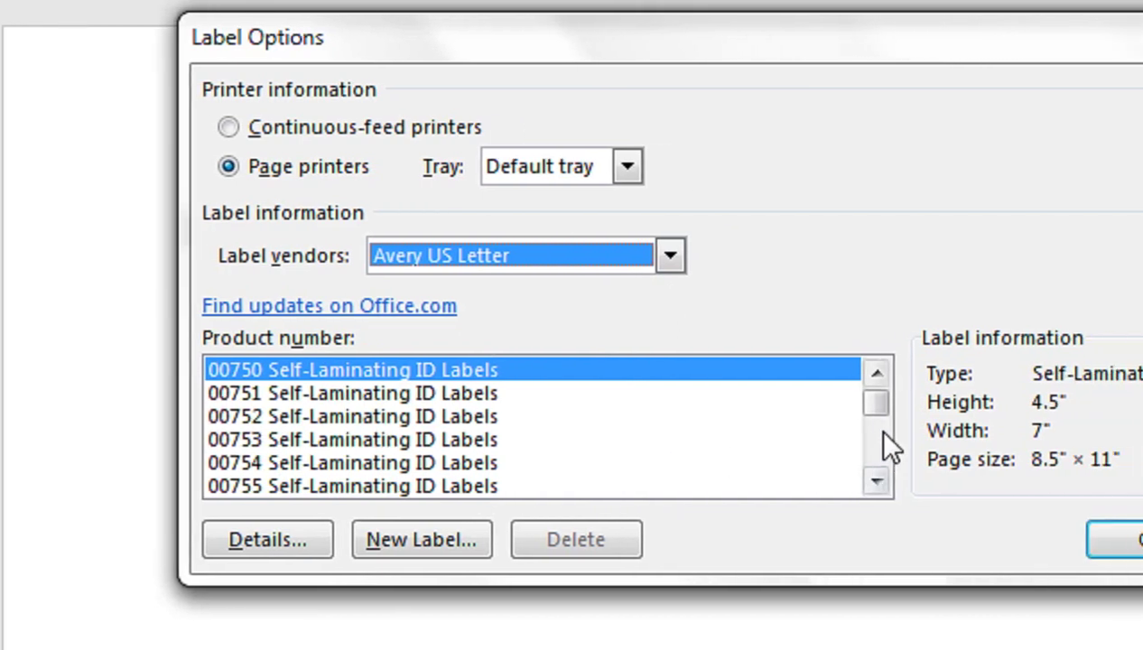
pyautogui.moveTo(876, 403)
pyautogui.mouseDown()
pyautogui.moveTo(855, 408)
pyautogui.moveTo(843, 436)
pyautogui.moveTo(845, 399)
pyautogui.mouseUp()
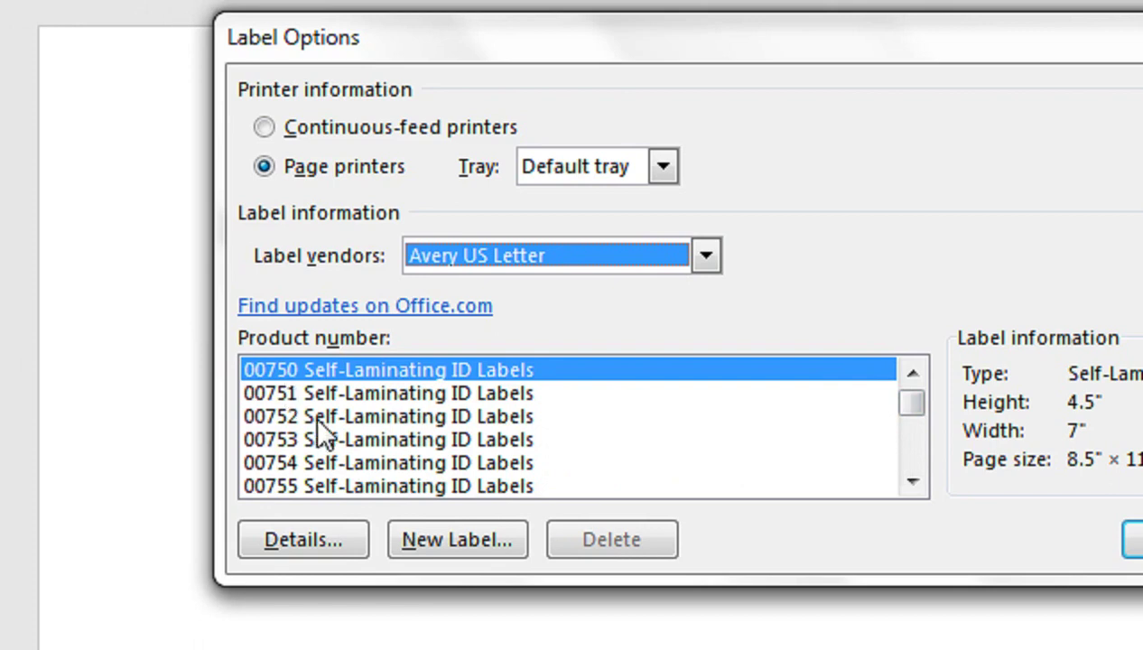
pyautogui.click(313, 415)
pyautogui.write('55160 Repositionable Address')
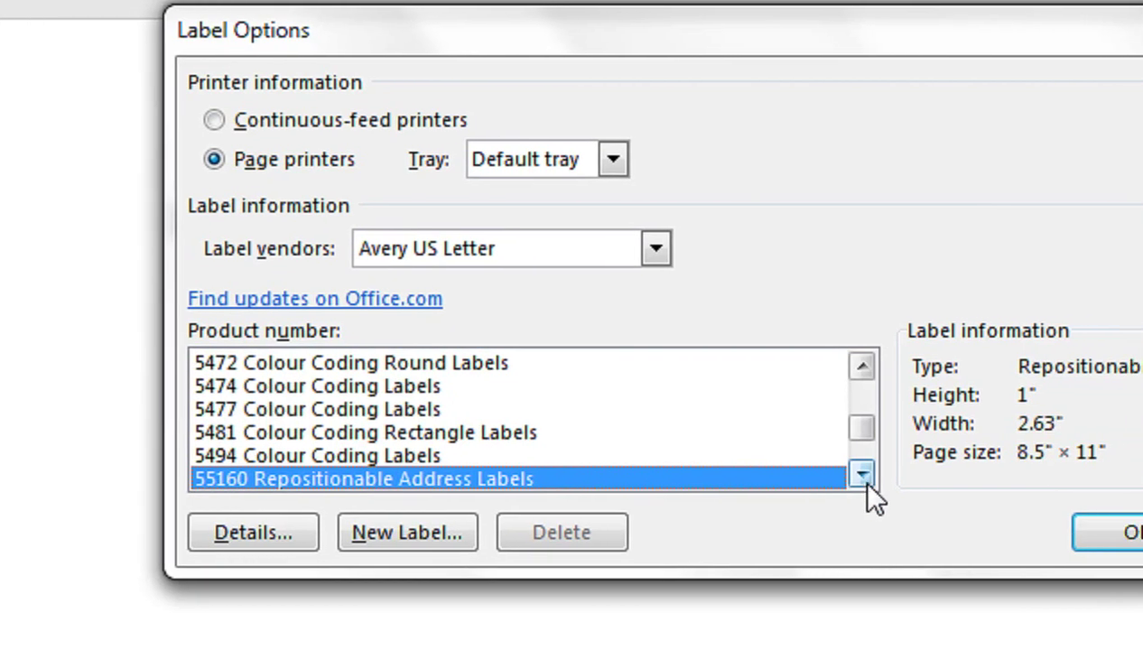
pyautogui.click(856, 477)
pyautogui.click(856, 476)
pyautogui.click(855, 477)
pyautogui.click(856, 477)
pyautogui.click(856, 477)
pyautogui.click(445, 417)
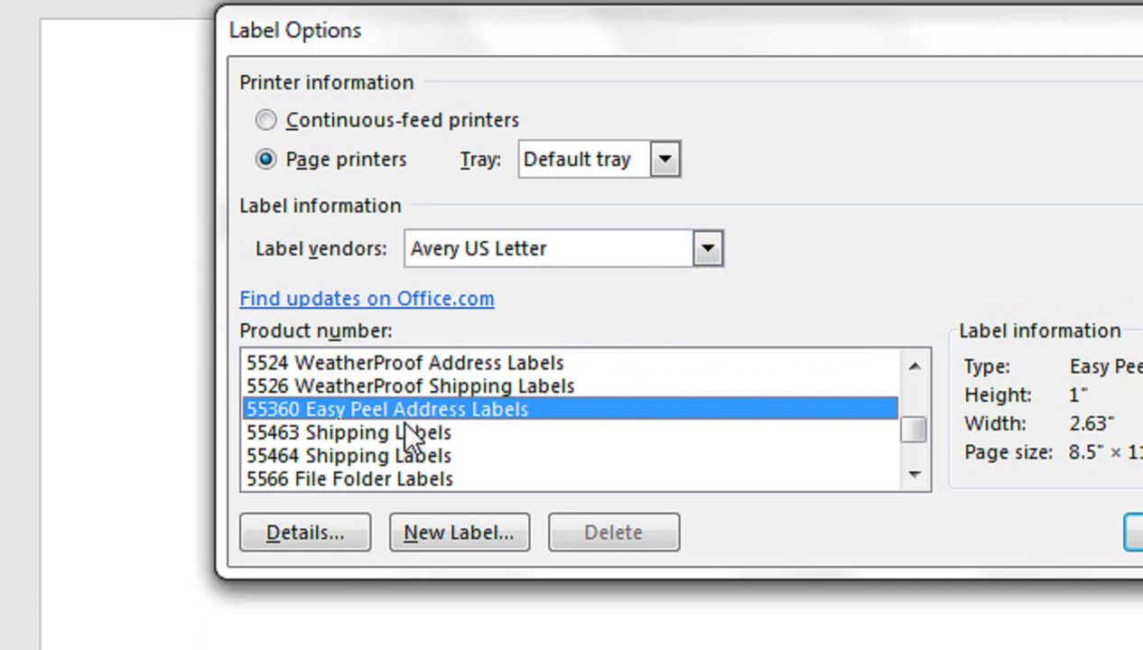
pyautogui.click(343, 432)
pyautogui.click(452, 412)
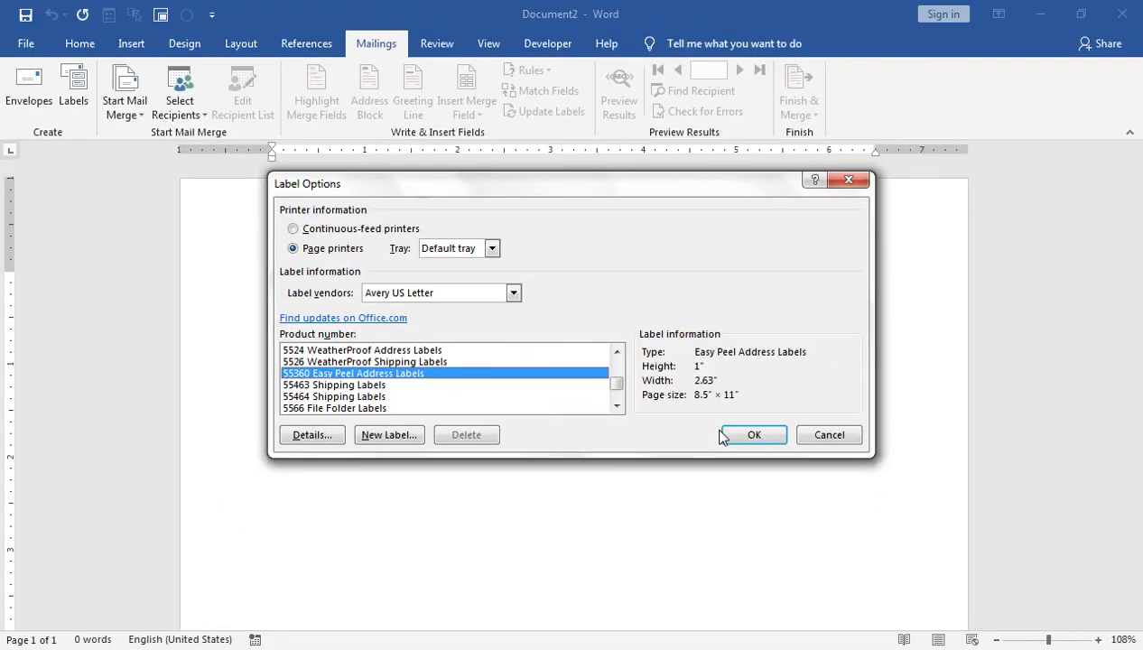
# Confirm the Avery 55360 label choice to create the label table.
pyautogui.click(742, 434)
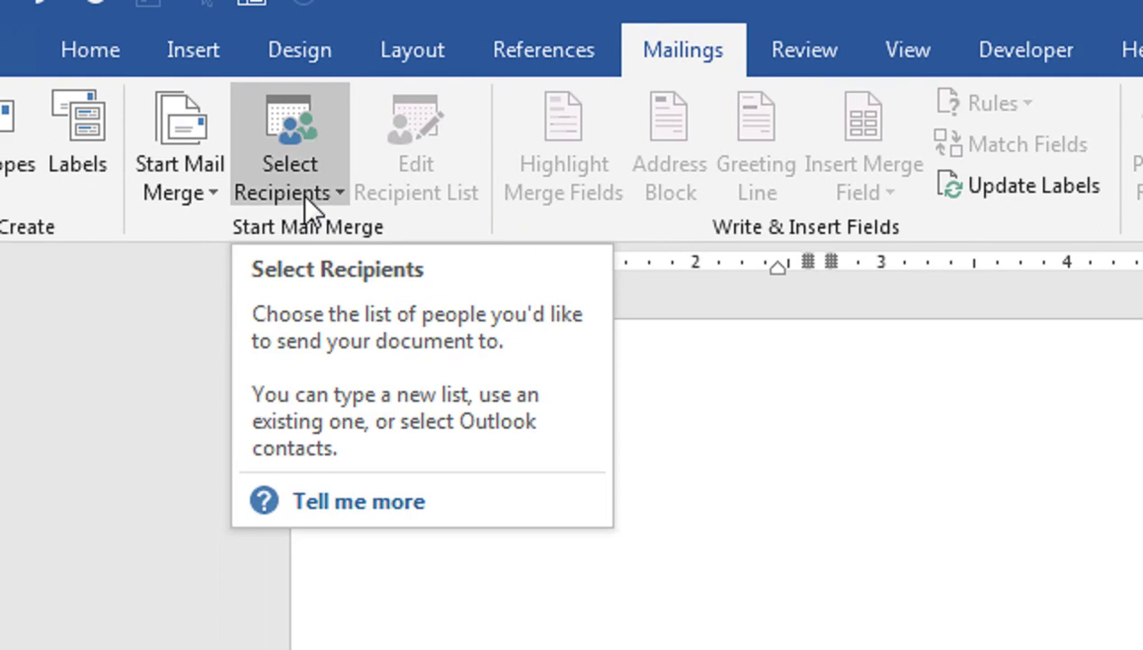
# Use the existing list Book1.xlsx from the Desktop as the recipient source.
pyautogui.click(304, 201)
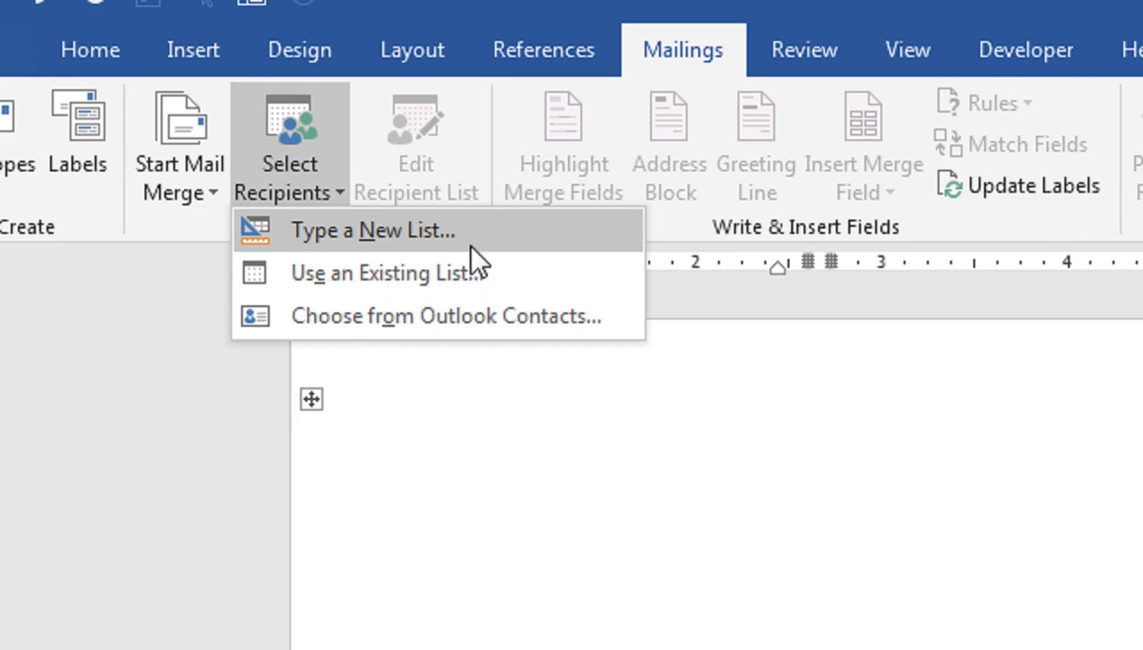
pyautogui.click(394, 284)
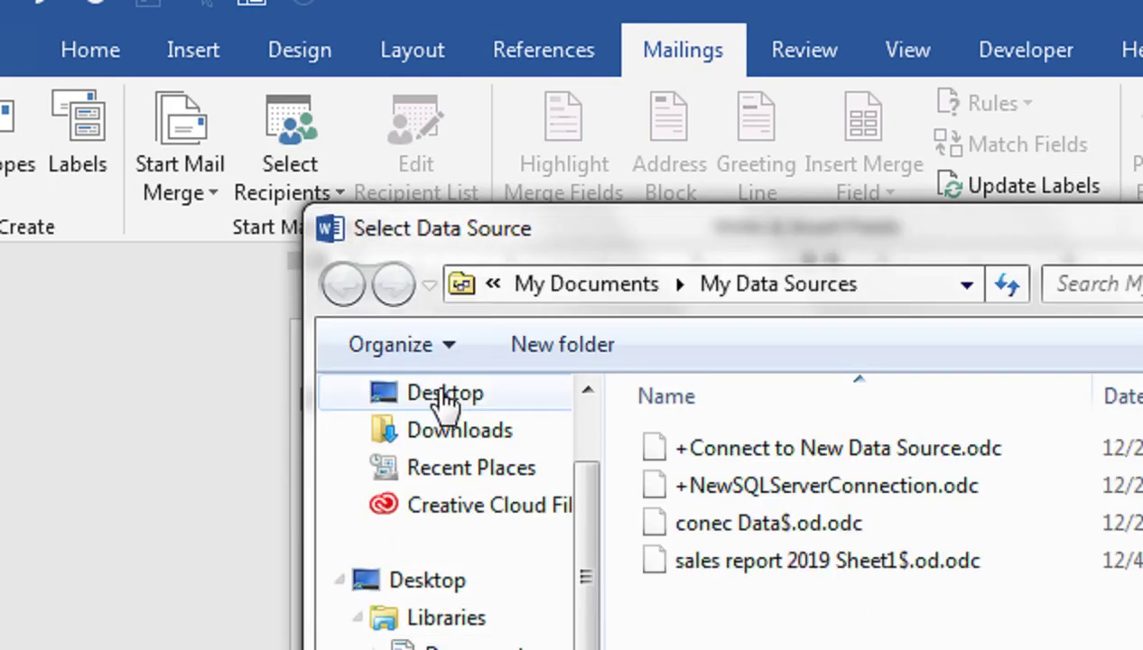
pyautogui.click(443, 395)
pyautogui.click(705, 427)
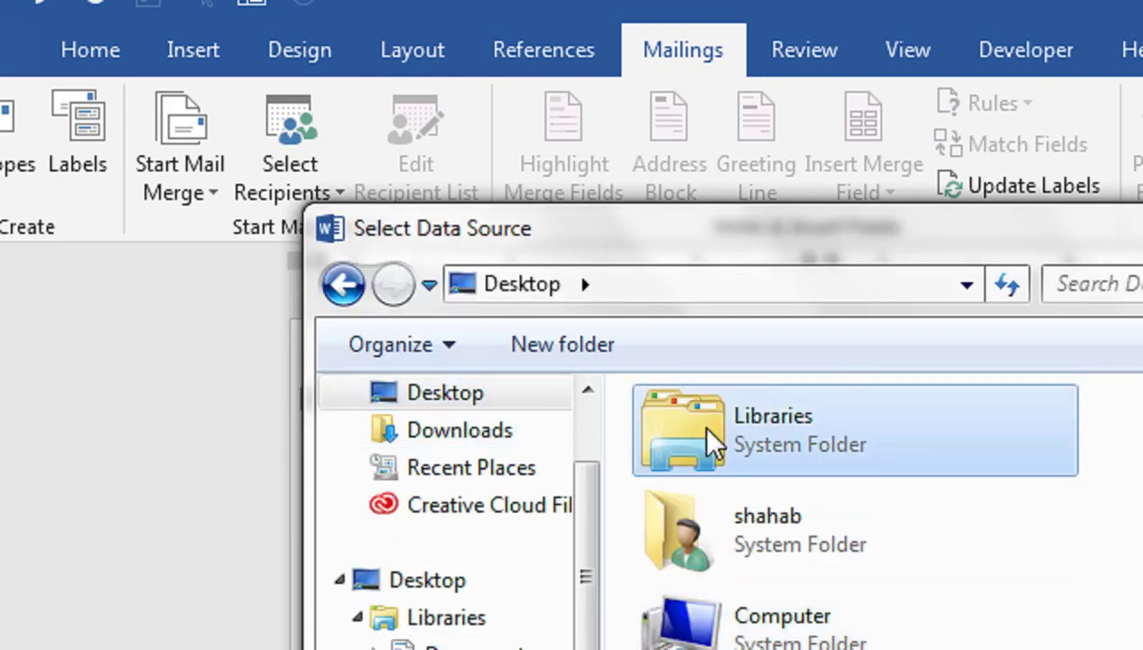
pyautogui.scroll(-5, 708, 430)
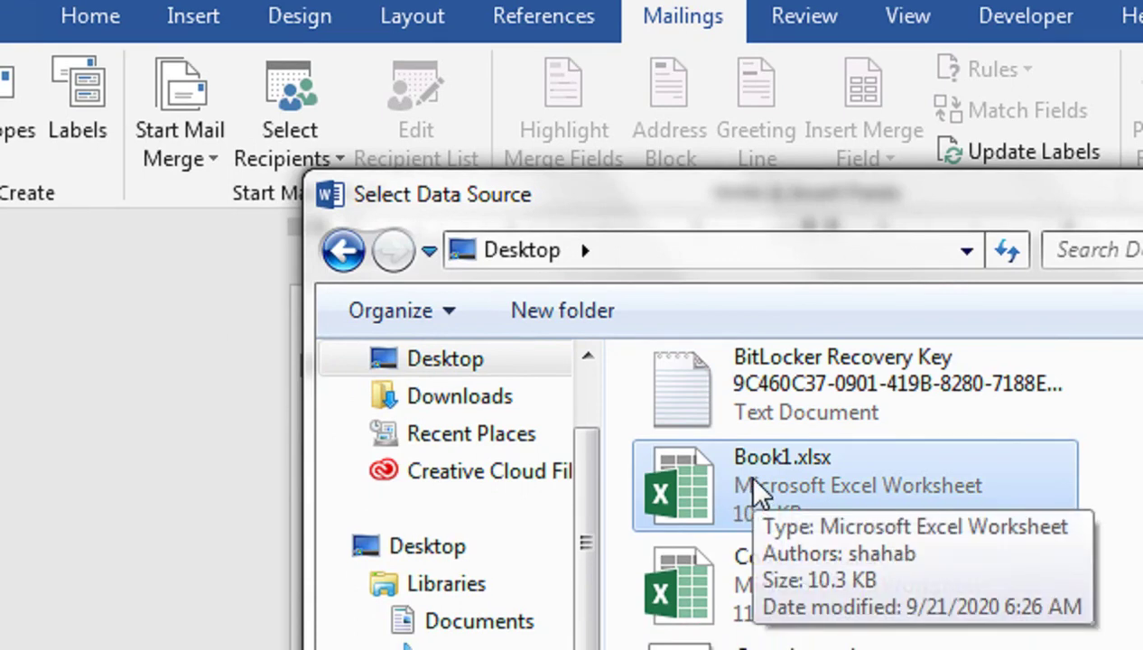
pyautogui.moveTo(781, 483)
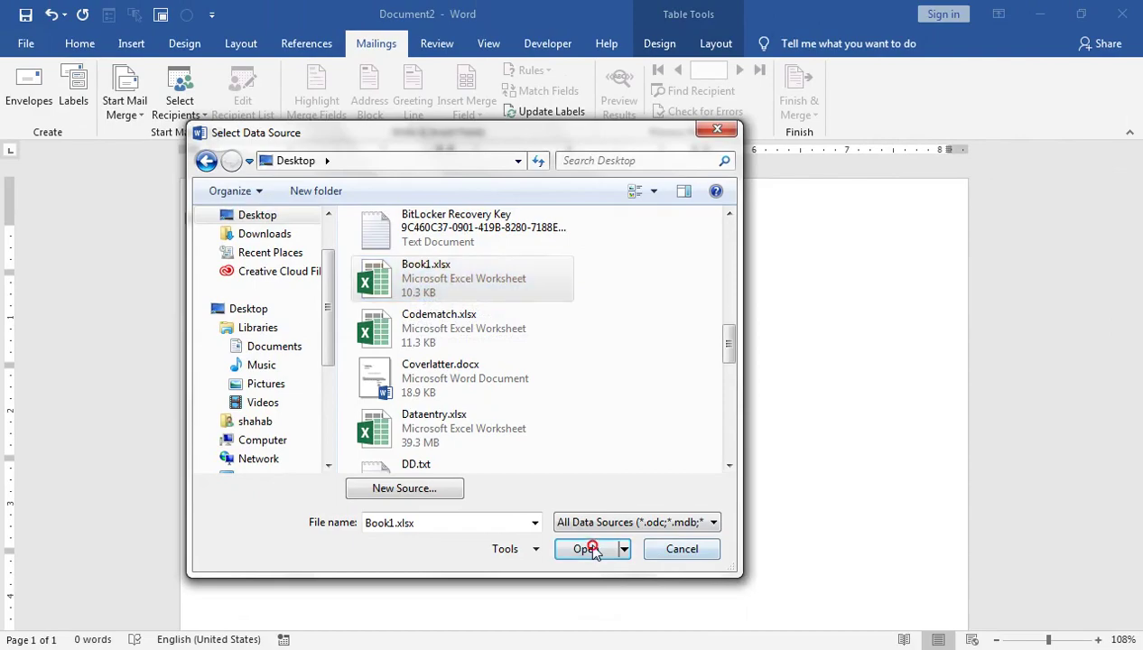
pyautogui.click(592, 620)
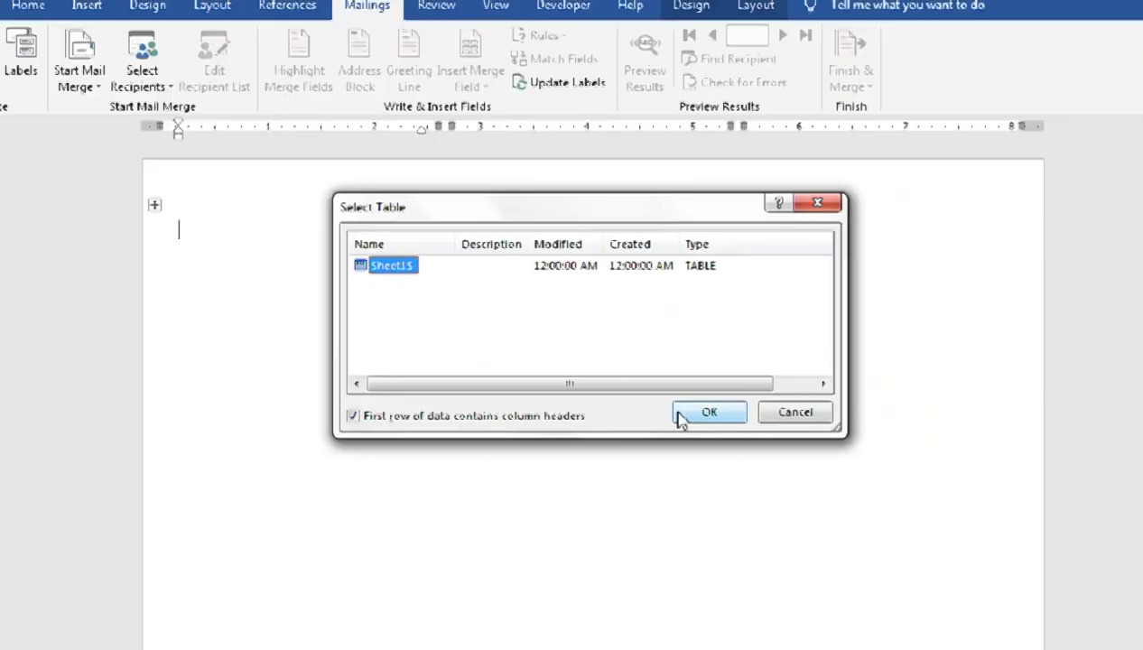
# Confirm Sheet1$ as the recipient table and type 'Name:' in the first label.
pyautogui.click(859, 491)
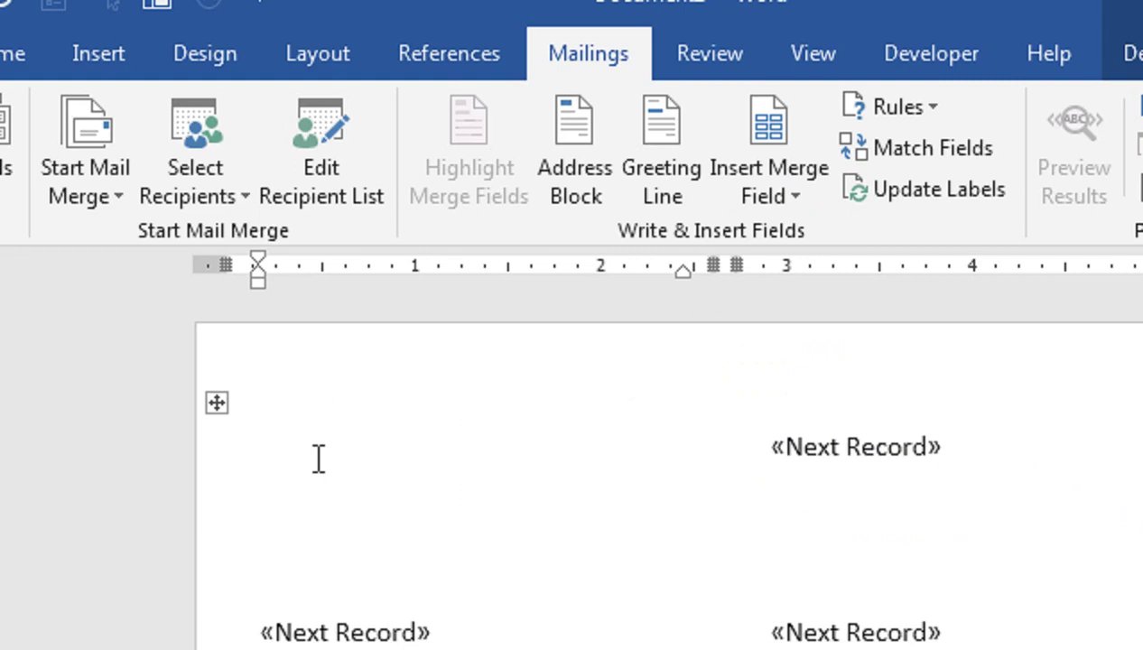
pyautogui.write('Nma')
pyautogui.press('BackSpace')
pyautogui.press('BackSpace')
pyautogui.write('amr')
pyautogui.write('e')
pyautogui.press('BackSpace')
pyautogui.press('BackSpace')
pyautogui.write('e')
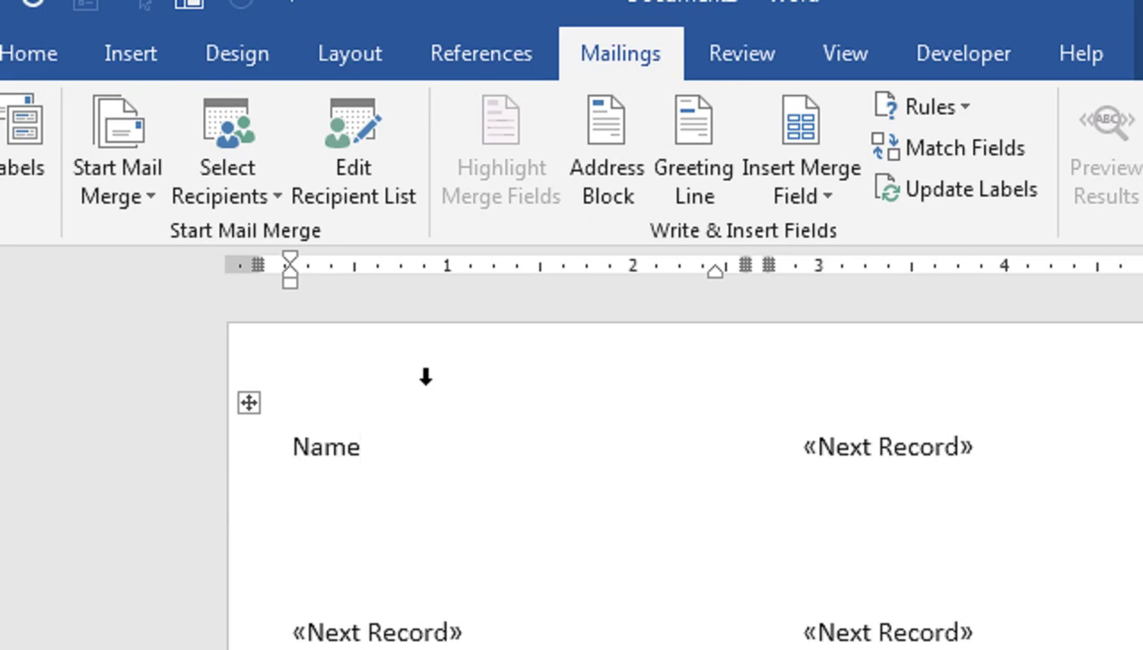
pyautogui.write(':')
# Add 'Phone:', 'City:' and 'Zip:' captions on separate lines below Name:.
pyautogui.press('Return')
pyautogui.write('Phone:')
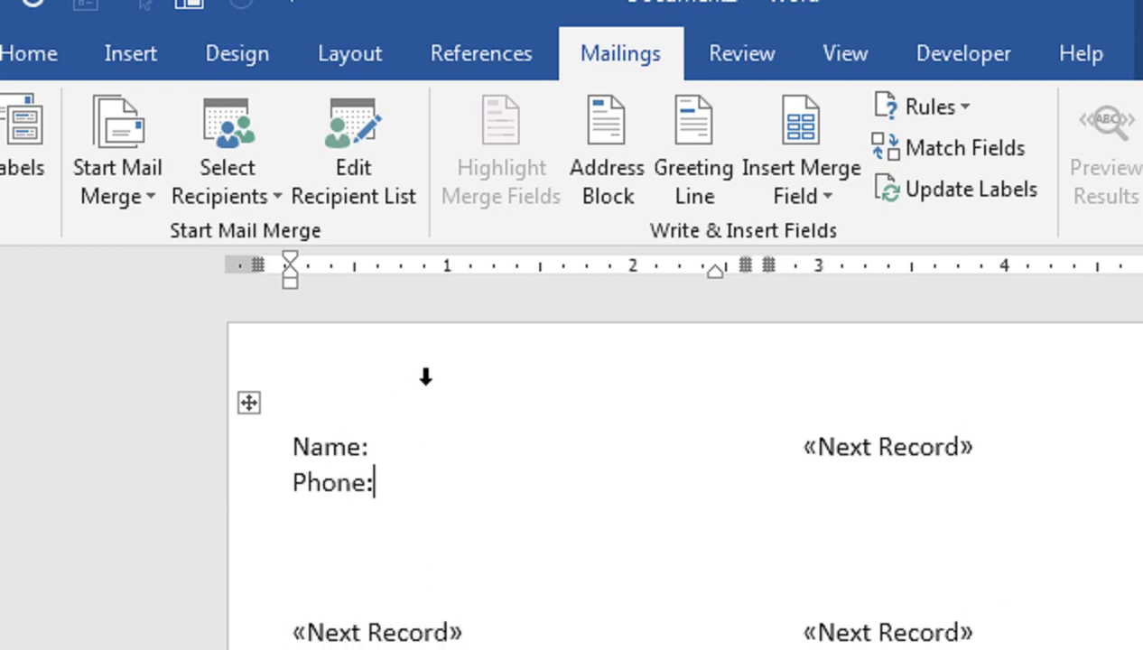
pyautogui.press('Return')
pyautogui.write('Cl')
pyautogui.press('BackSpace')
pyautogui.write('ity')
pyautogui.press('Return')
pyautogui.write('Zip')
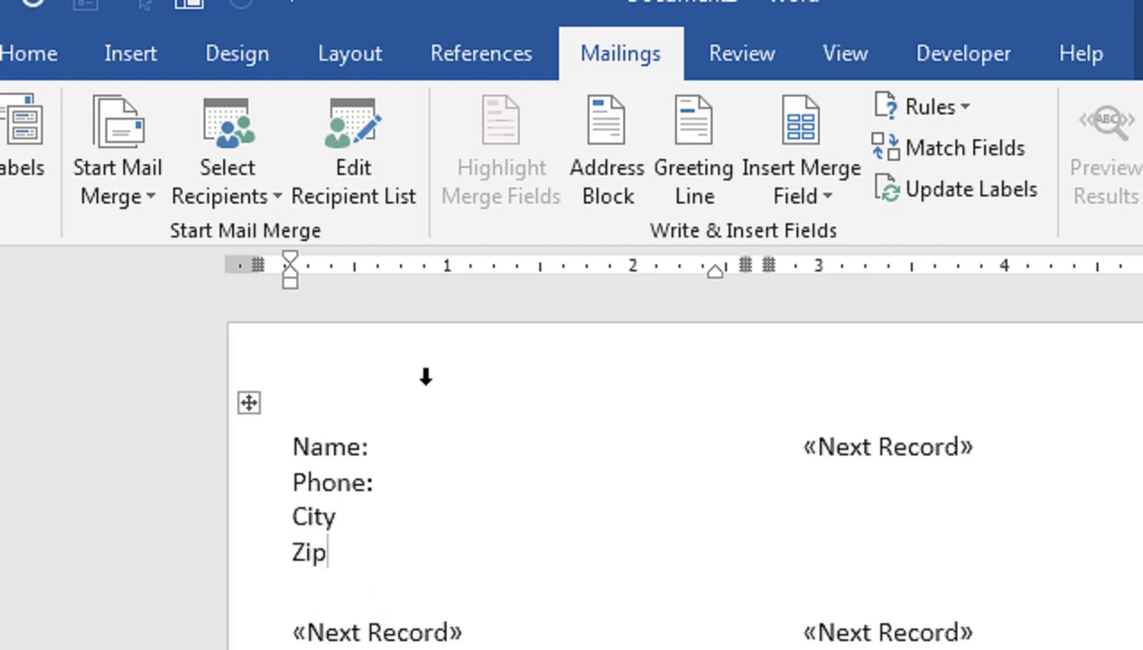
pyautogui.write(':')
pyautogui.press('Up')
pyautogui.write(':')
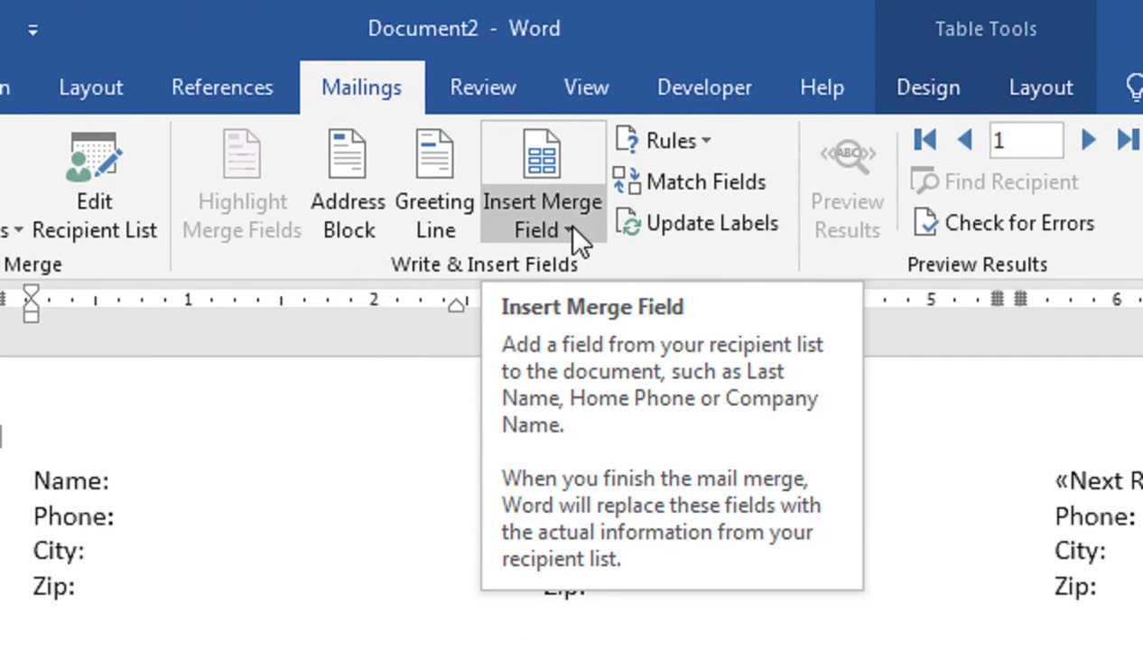
# Insert the «Name» field after Name: and «Contact» after Phone:.
pyautogui.click(570, 228)
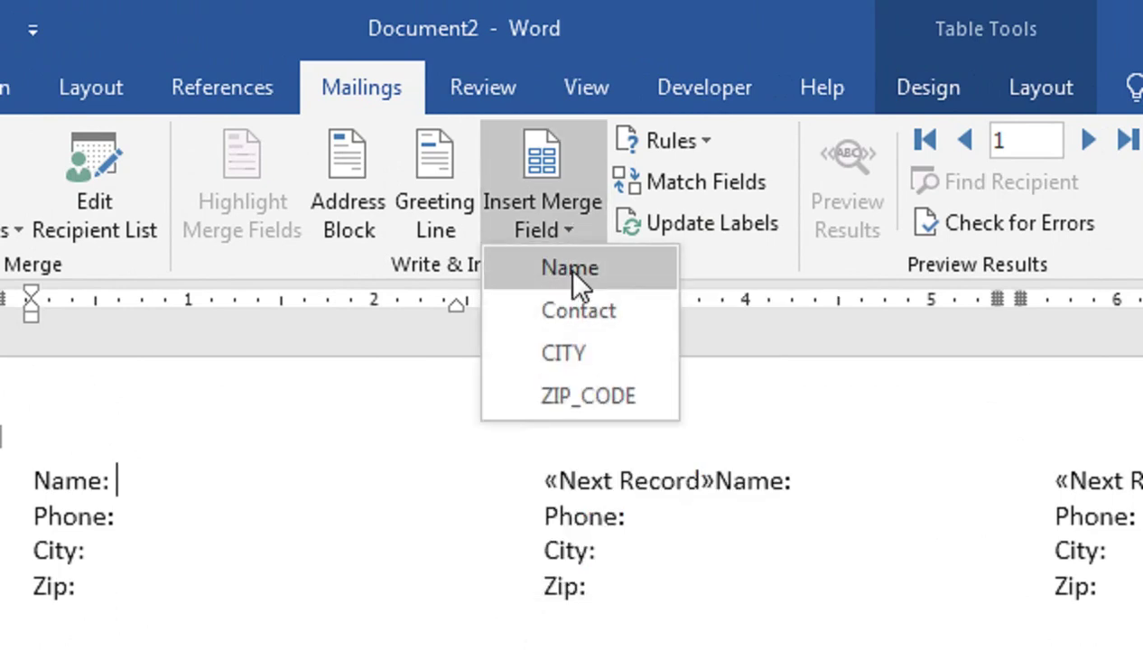
pyautogui.click(511, 181)
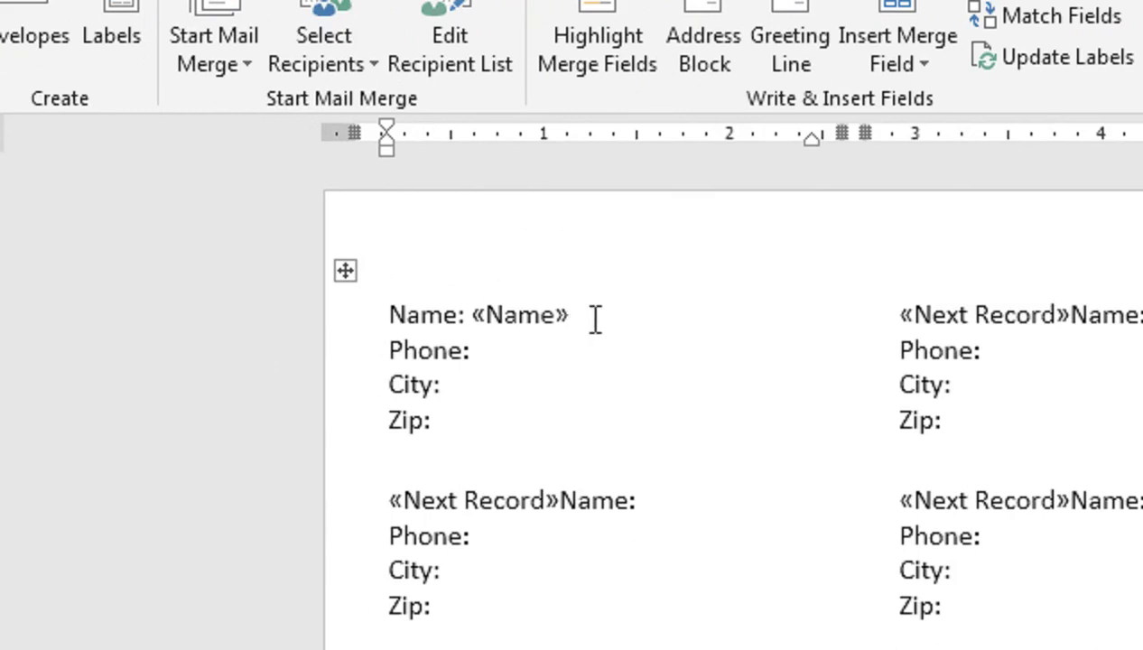
pyautogui.press('Return')
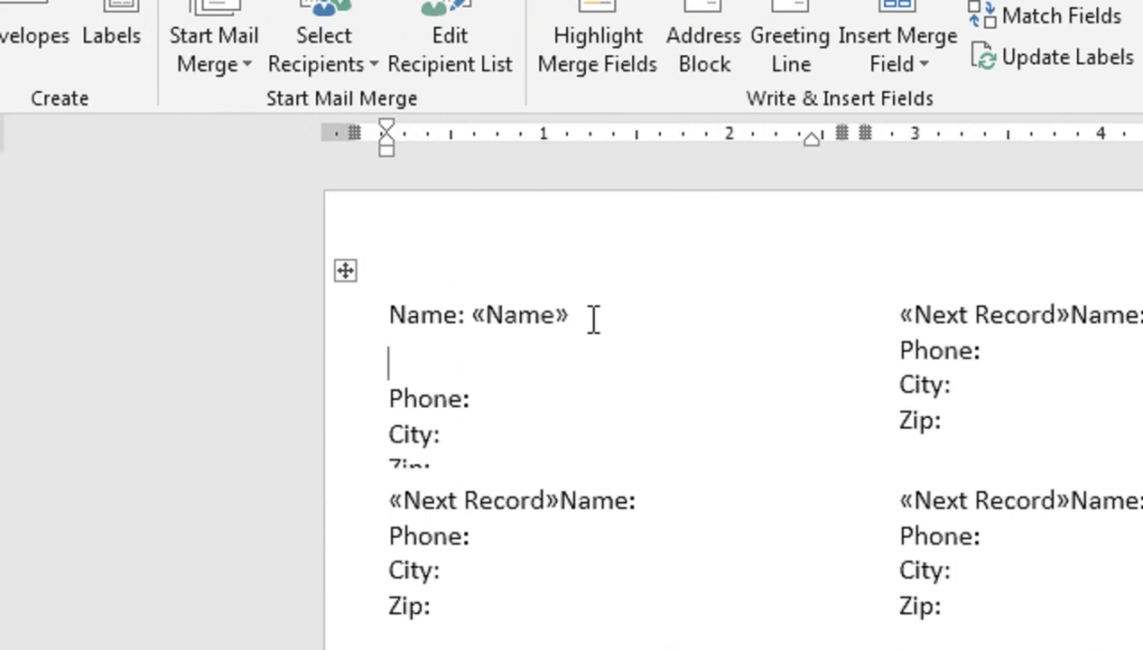
pyautogui.press('BackSpace')
pyautogui.press('BackSpace')
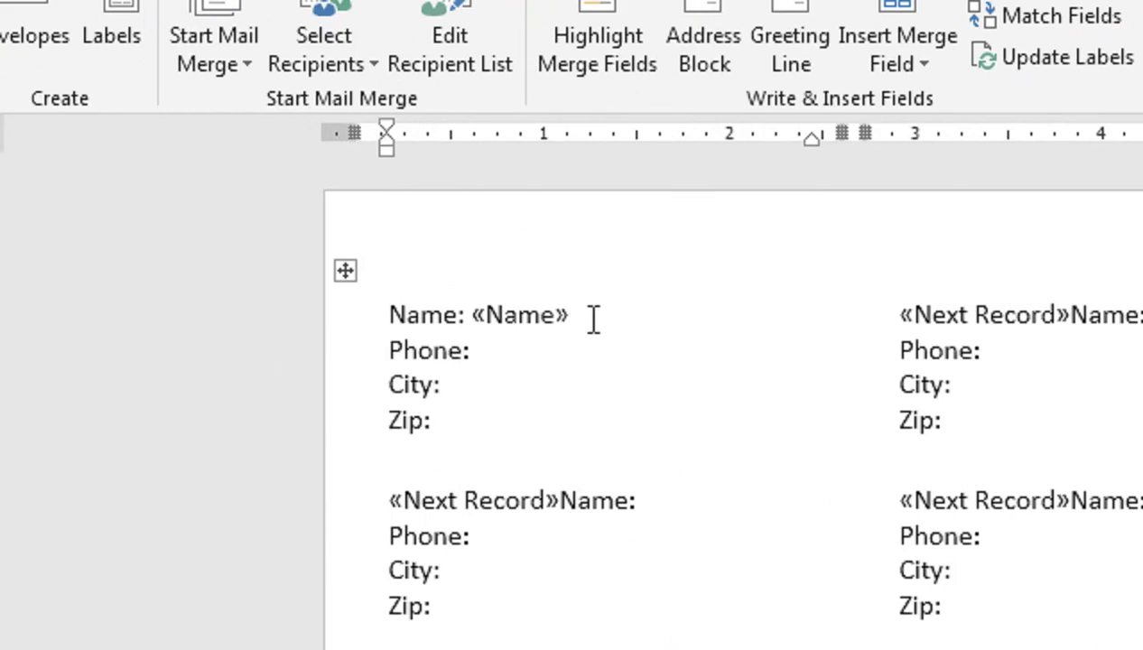
pyautogui.press('Down')
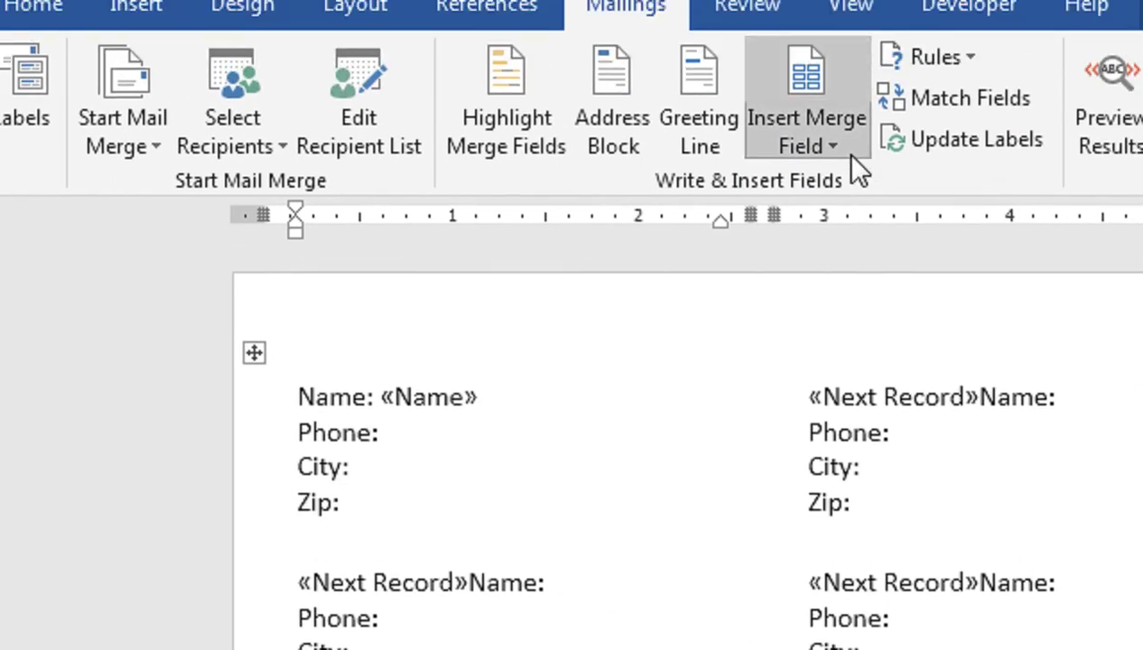
pyautogui.click(841, 153)
pyautogui.click(857, 235)
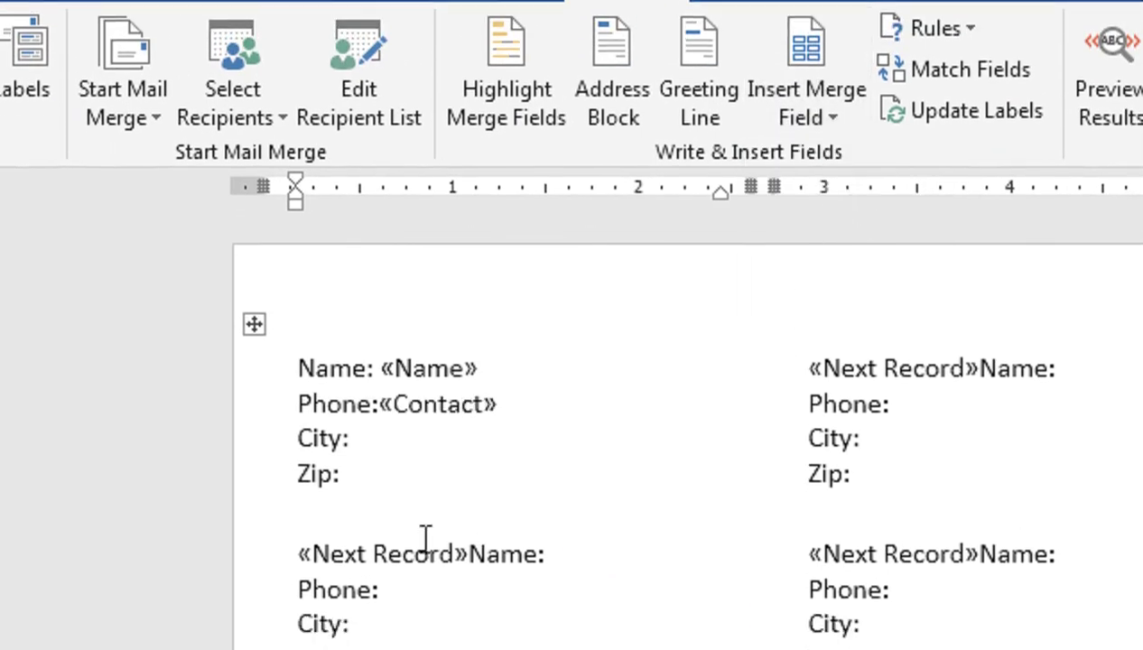
pyautogui.click(387, 387)
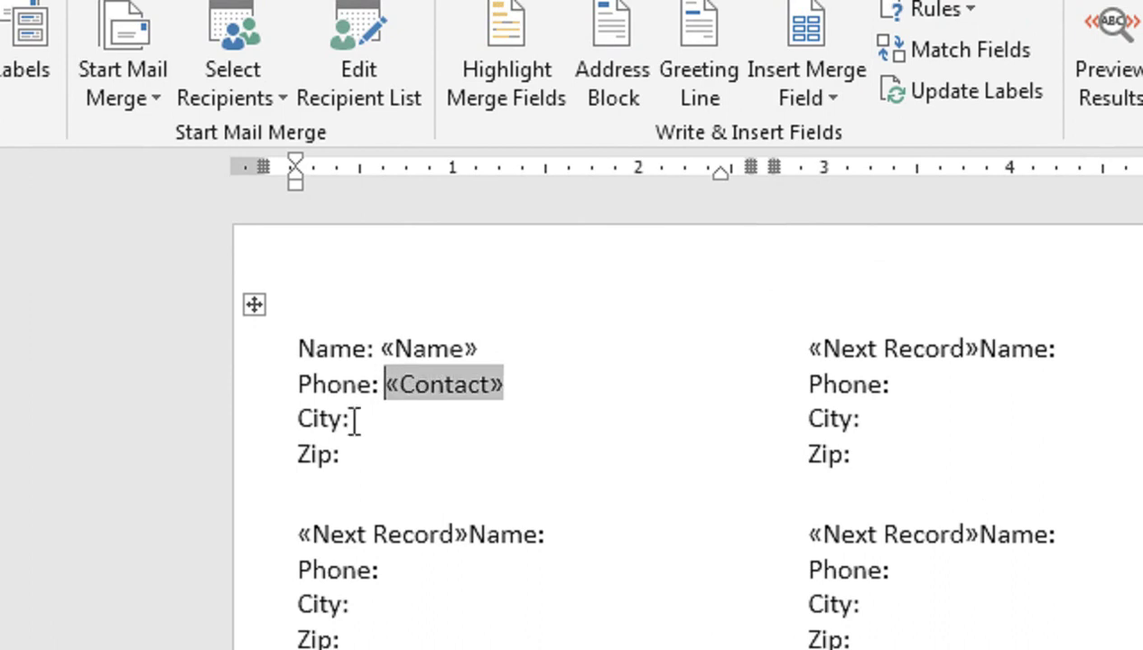
# Insert the «CITY» field after City: and «ZIP_CODE» after Zip:.
pyautogui.click(357, 420)
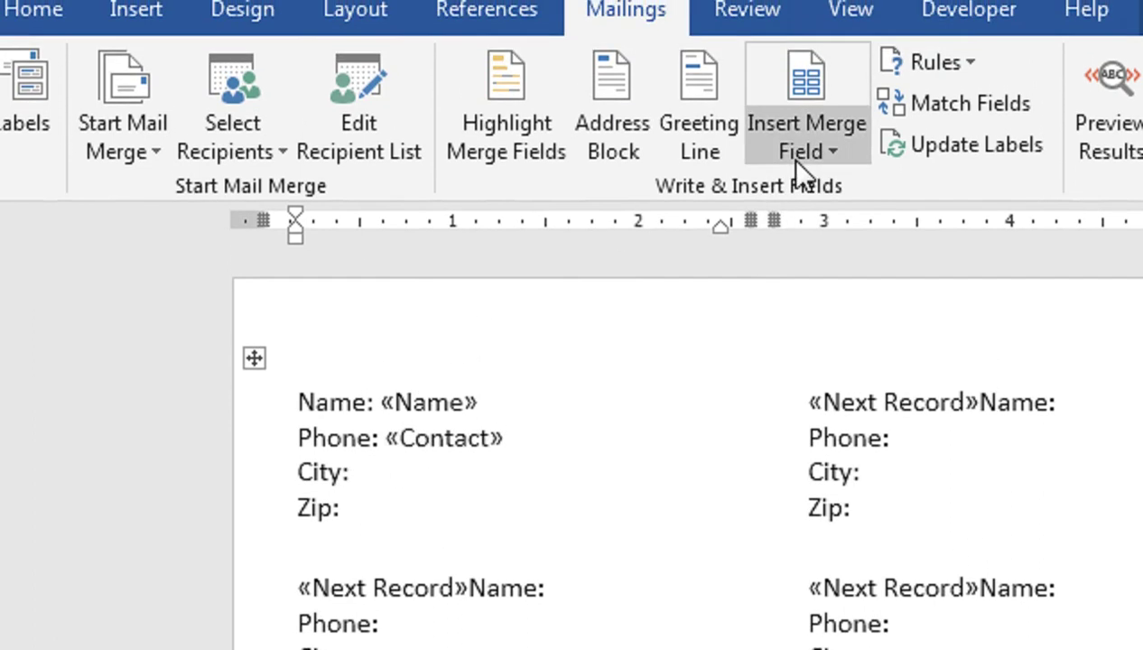
pyautogui.click(812, 97)
pyautogui.click(826, 280)
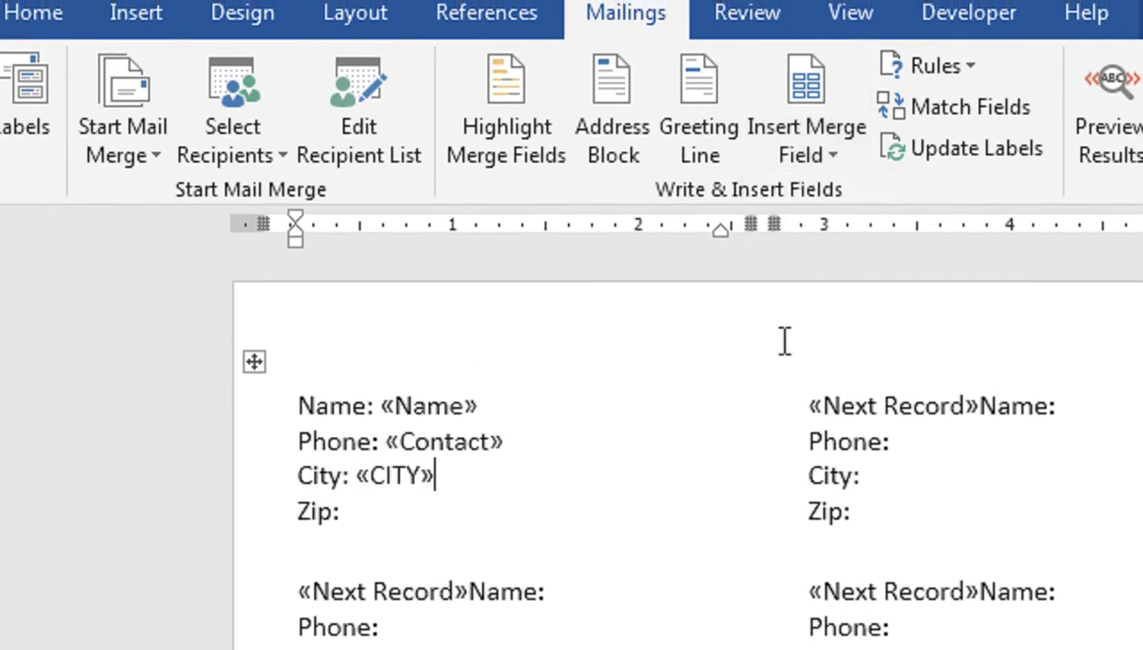
pyautogui.click(427, 456)
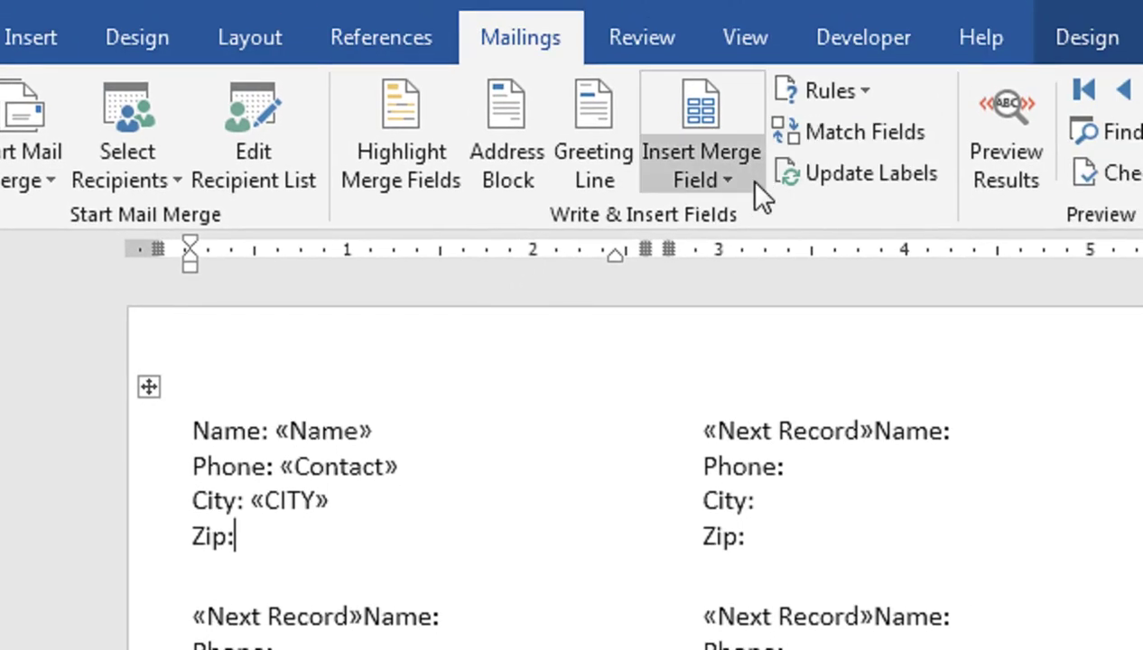
pyautogui.click(746, 178)
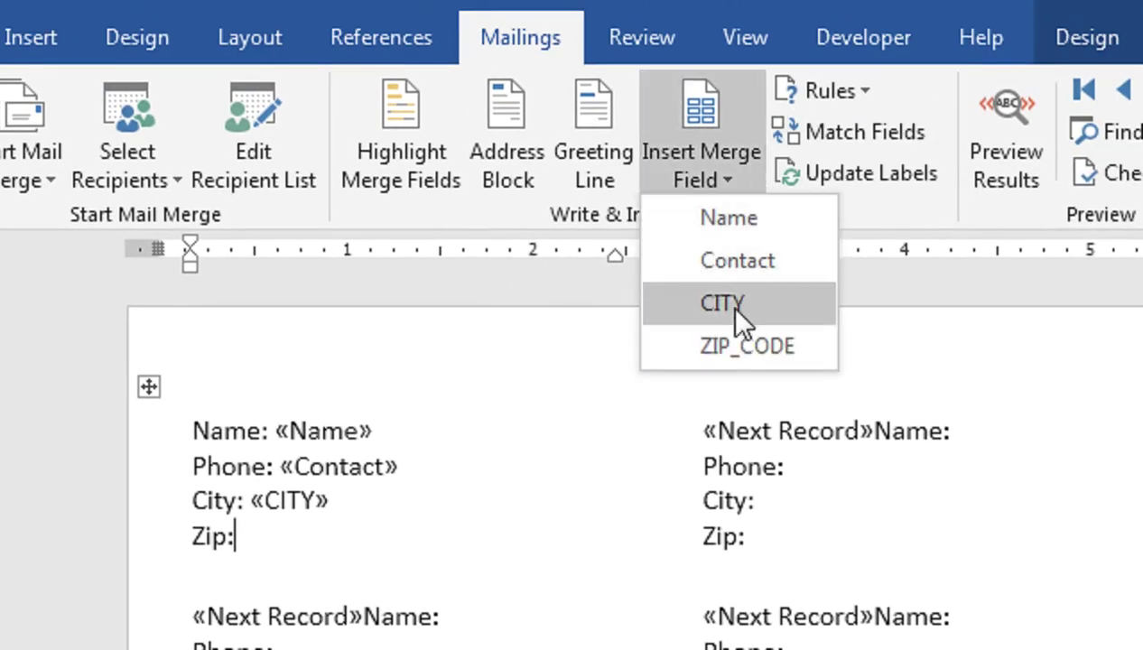
pyautogui.click(726, 338)
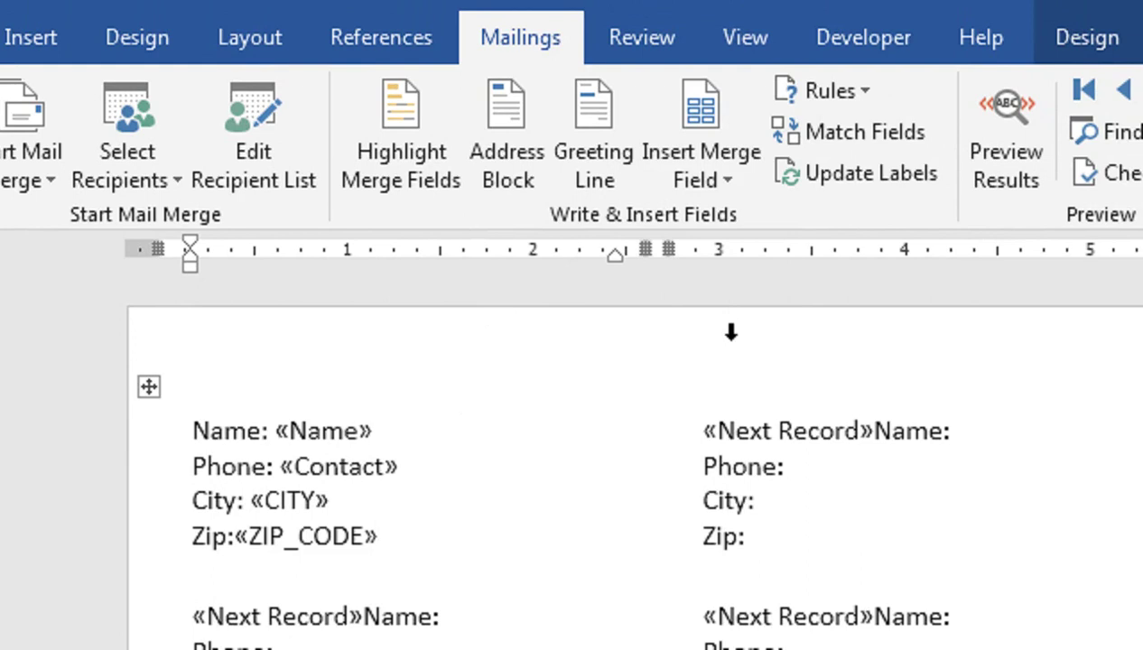
pyautogui.click(361, 535)
pyautogui.click(234, 536)
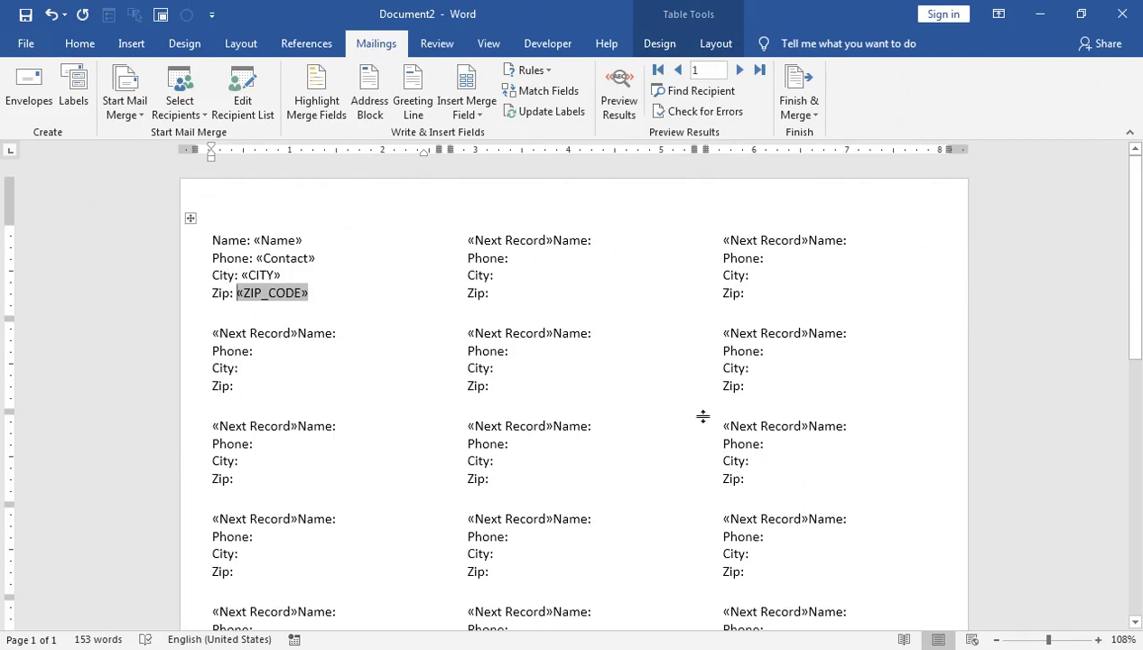
pyautogui.scroll(-3, 622, 472)
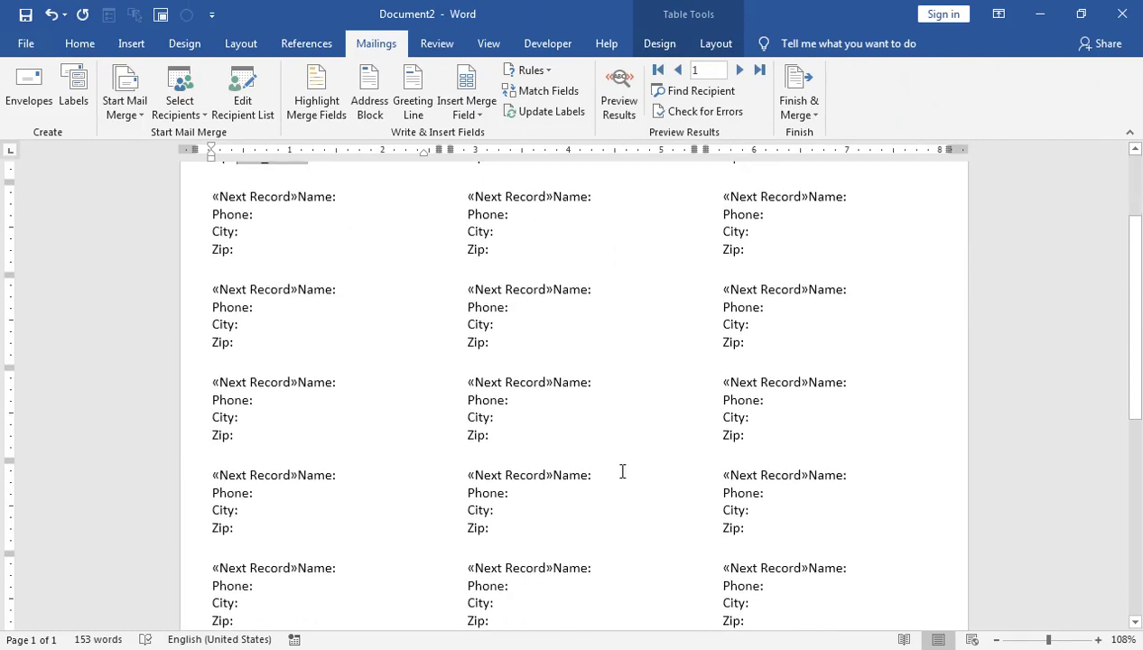
pyautogui.scroll(-1, 622, 472)
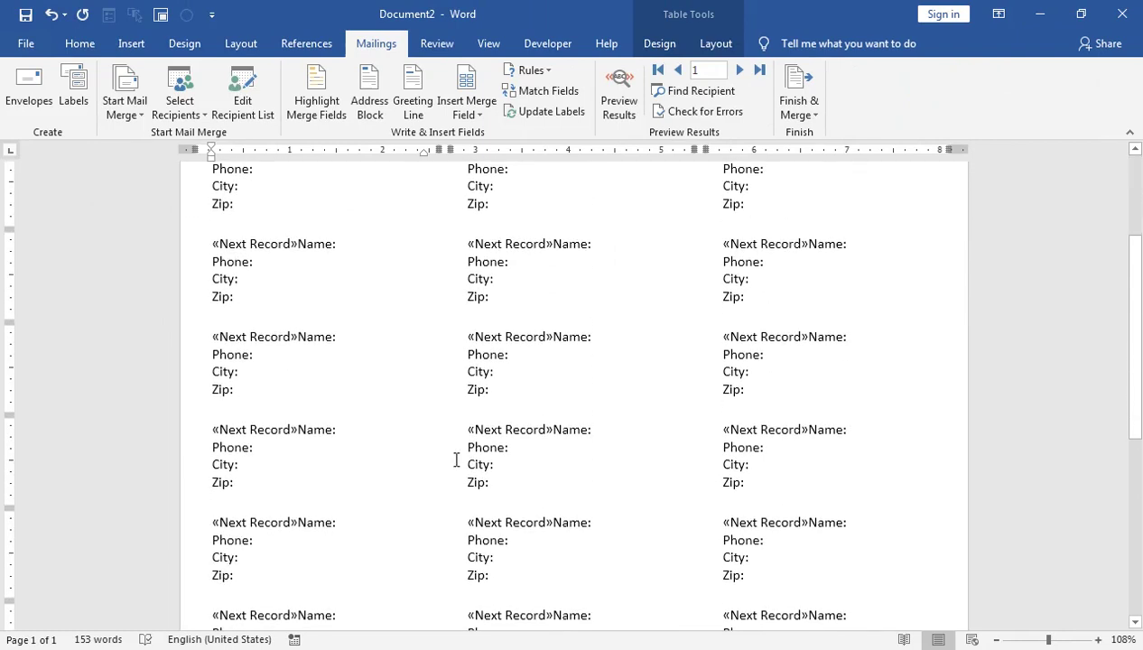
pyautogui.scroll(4, 456, 460)
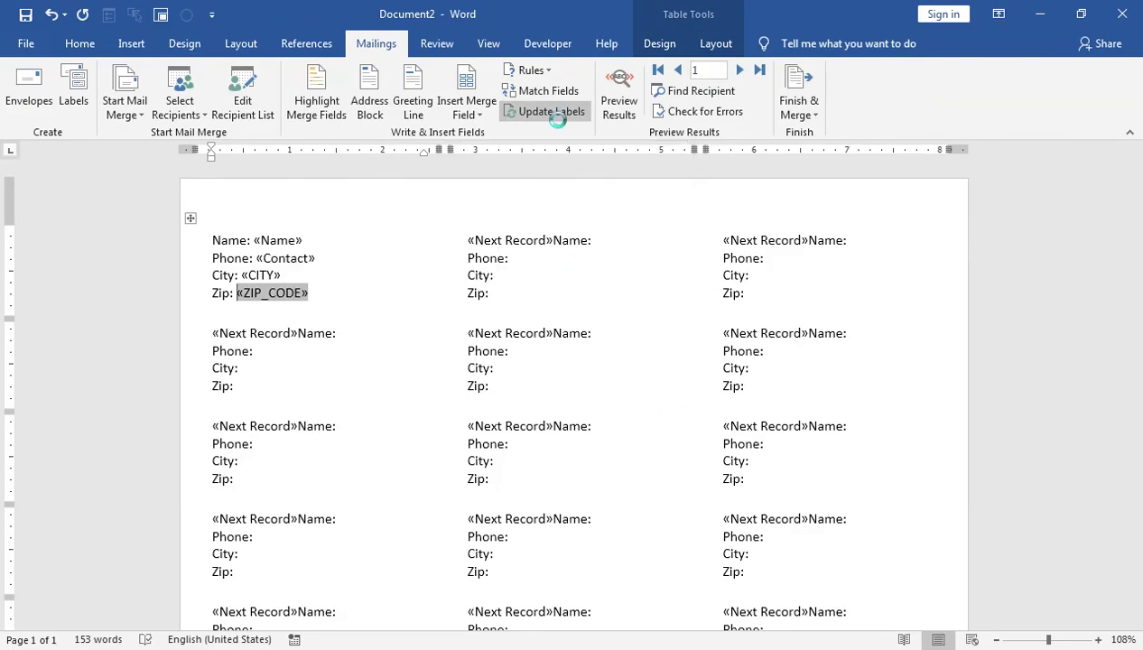
# Run Update Labels so every label repeats the first label's merge fields.
pyautogui.click(578, 255)
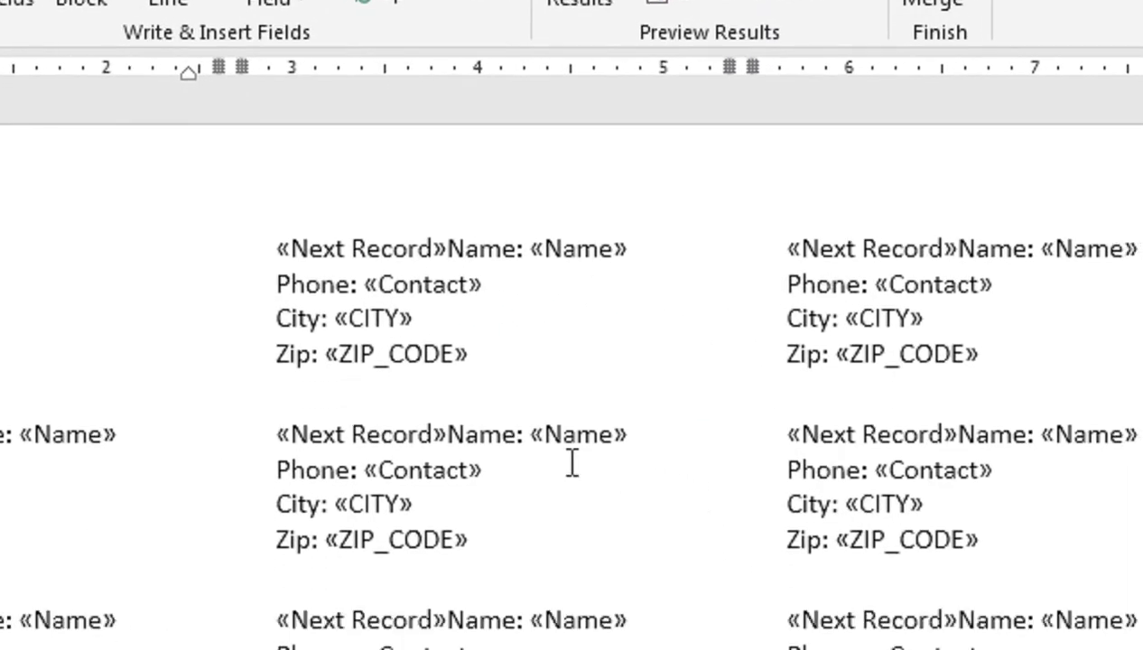
pyautogui.click(187, 350)
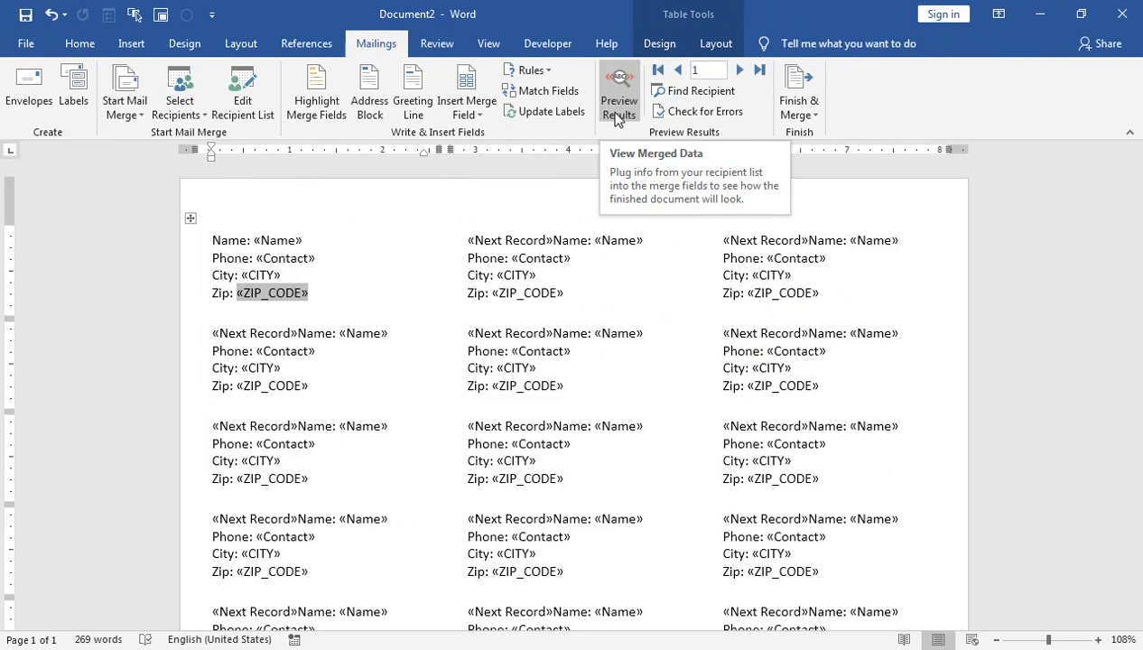
# Turn on Preview Results to show recipient data in the labels.
pyautogui.click(616, 106)
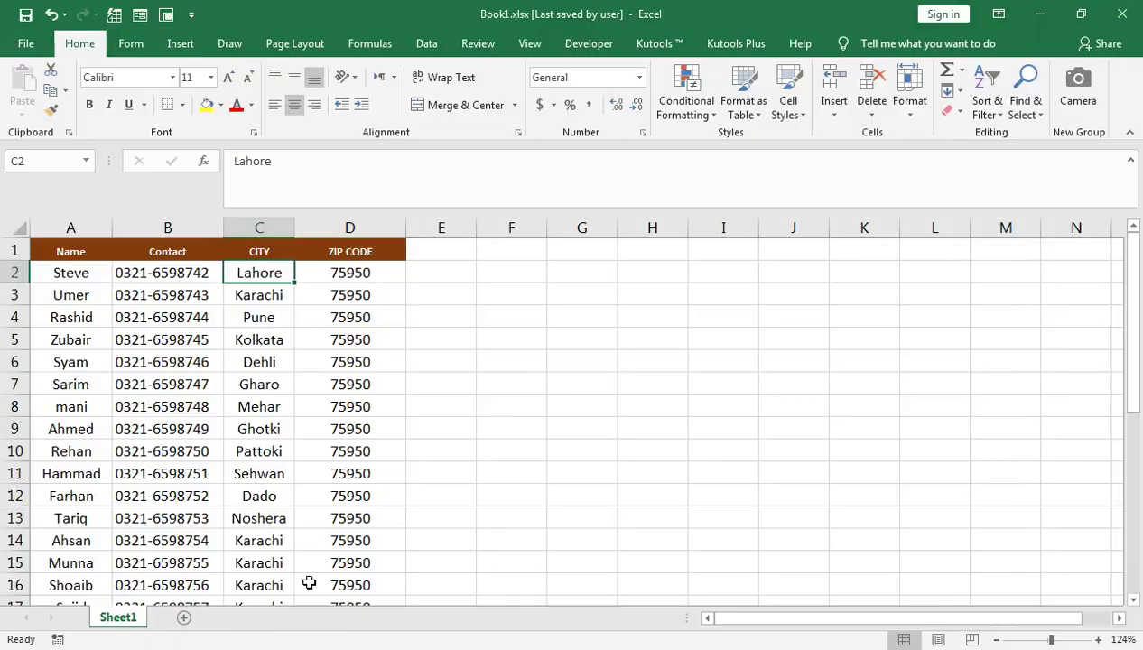
# In Excel, jump down column A from A2 to the last recipient, Farhan in row 31.
pyautogui.click(75, 276)
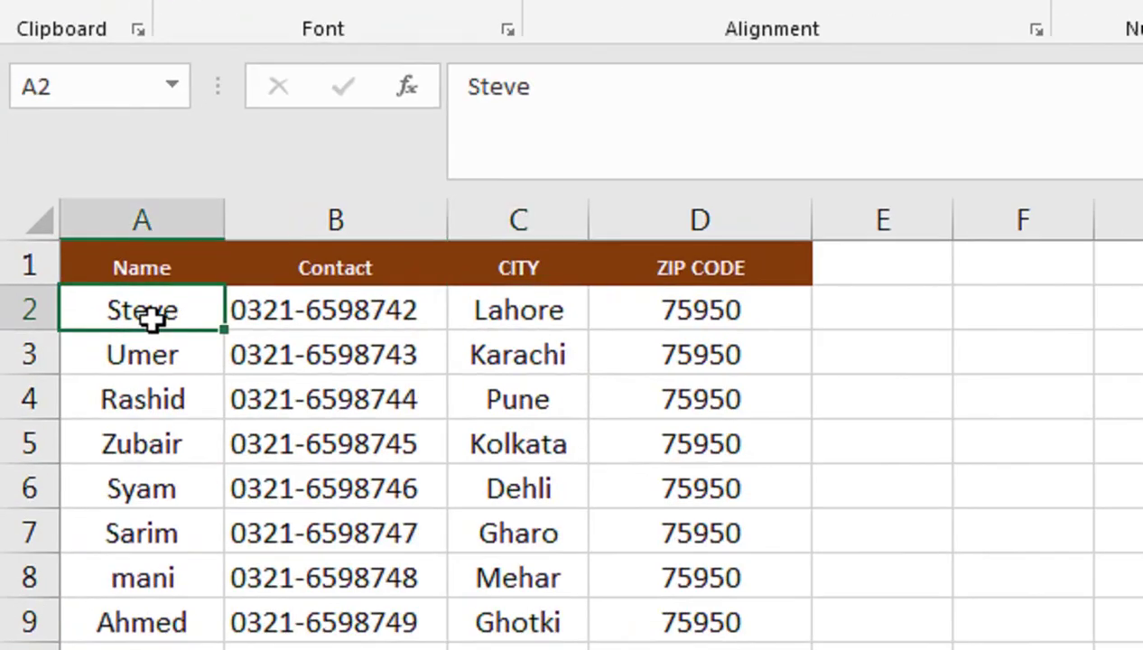
pyautogui.press('Down')
pyautogui.hotkey('ctrl', 'Down')
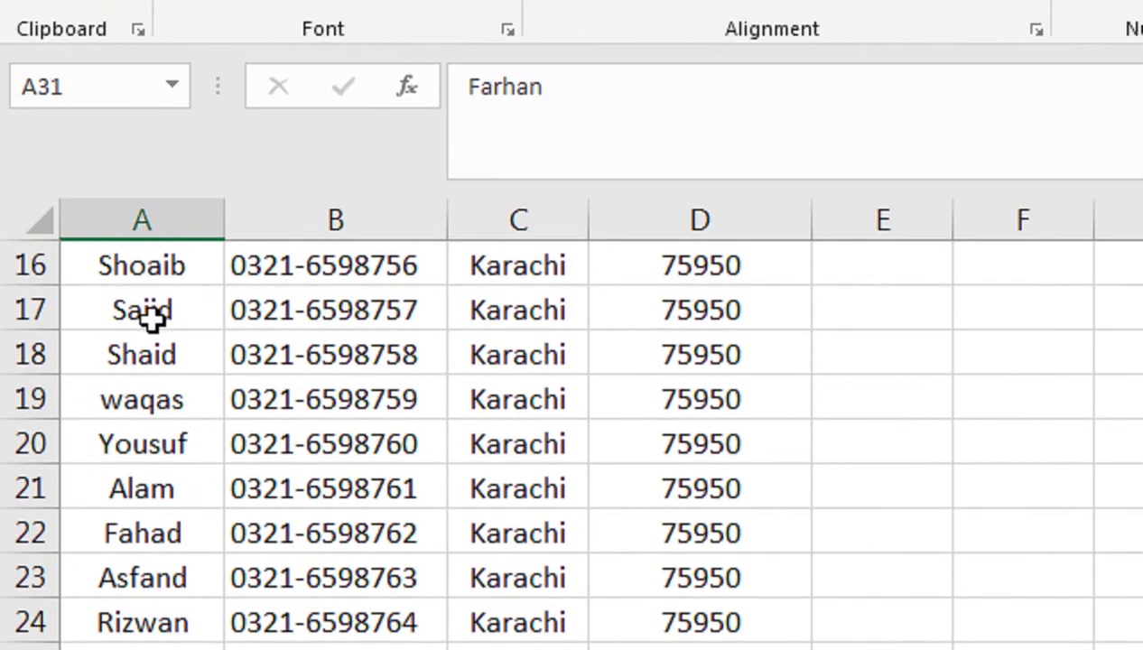
pyautogui.scroll(-1, 142, 406)
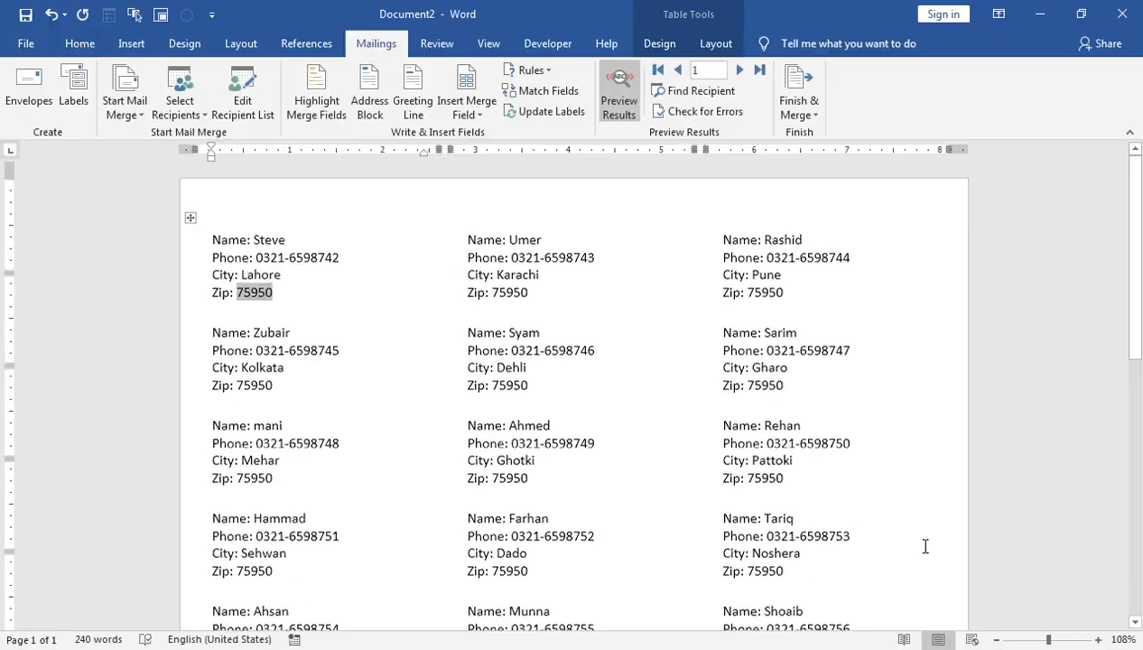
pyautogui.scroll(-5, 760, 471)
pyautogui.scroll(-3, 760, 471)
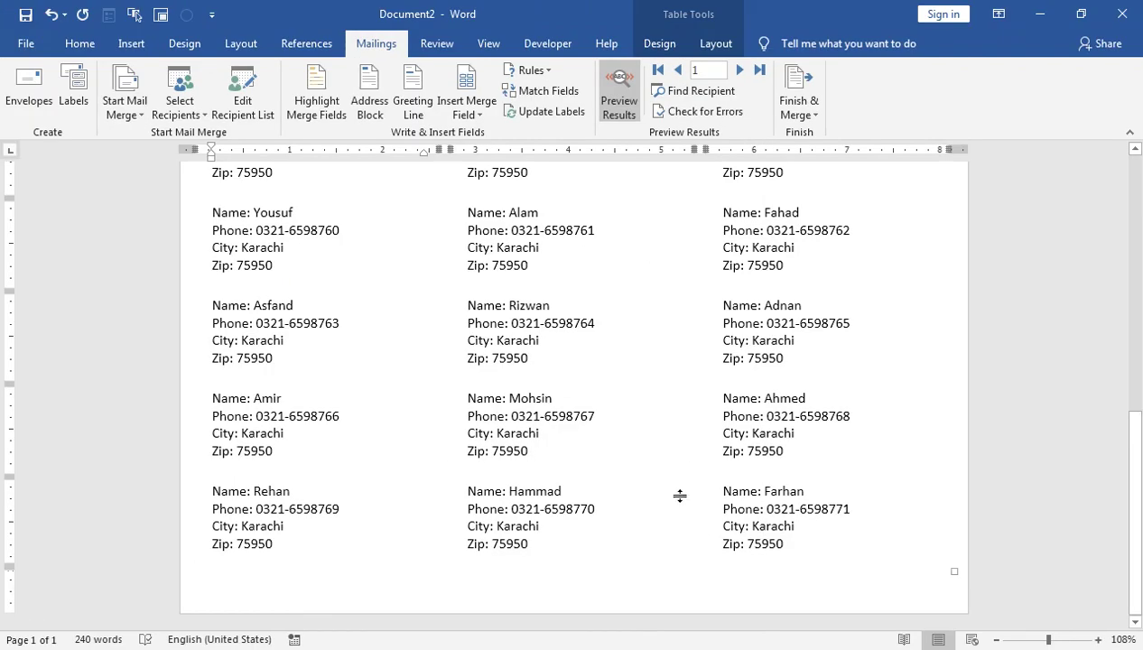
pyautogui.scroll(4, 631, 478)
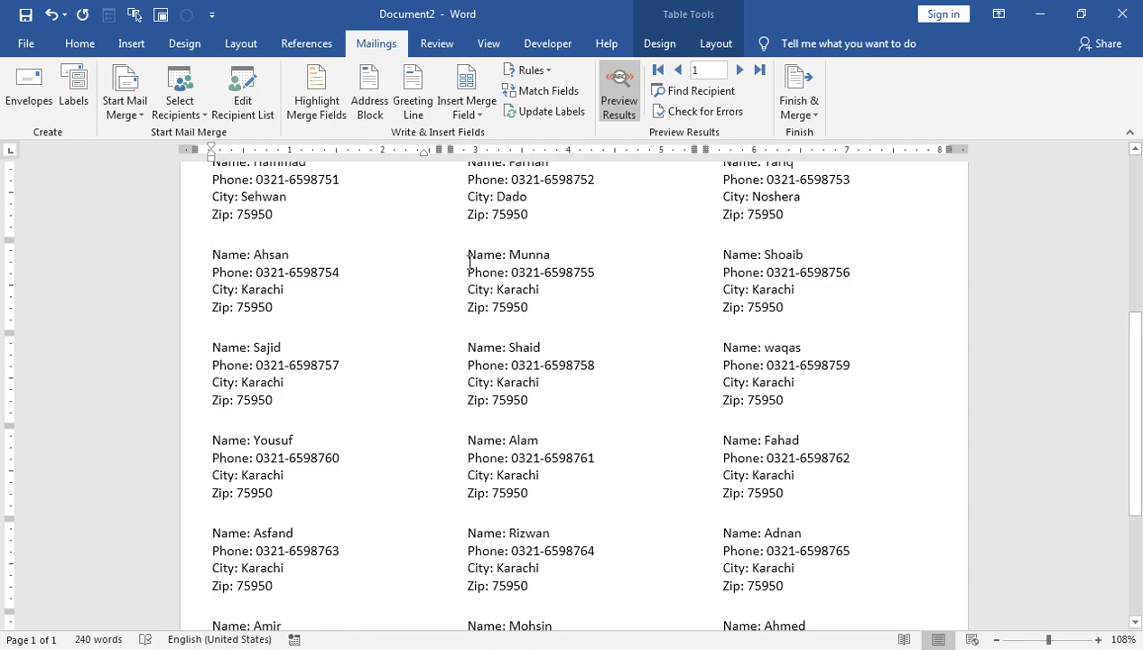
pyautogui.scroll(3, 469, 262)
pyautogui.scroll(4, 468, 262)
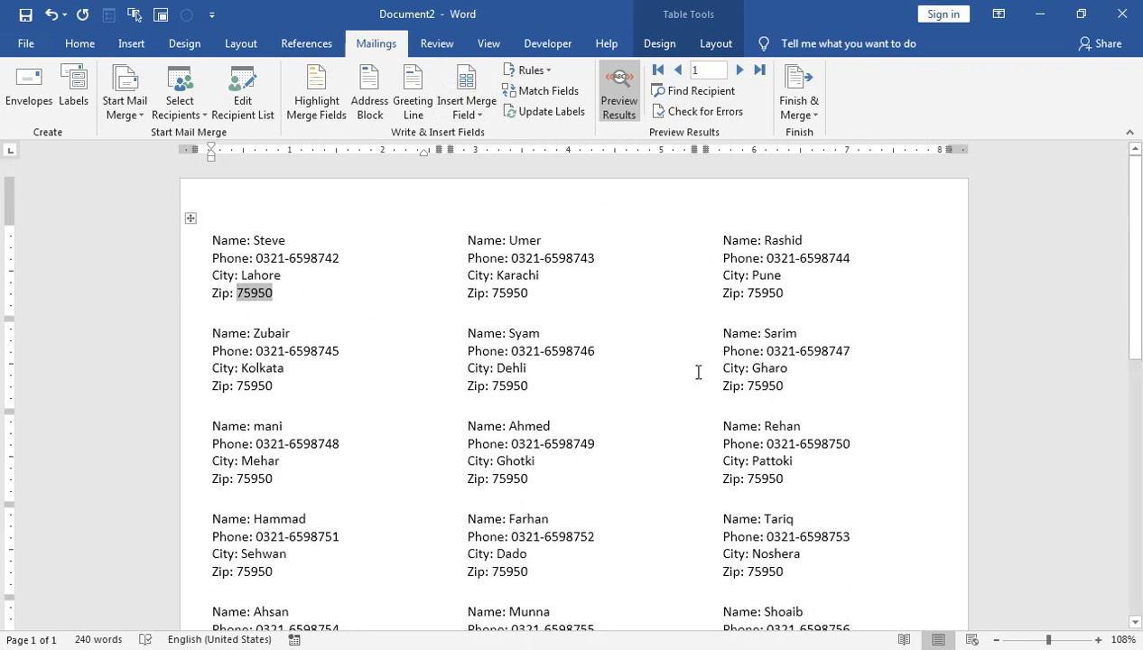
pyautogui.click(190, 218)
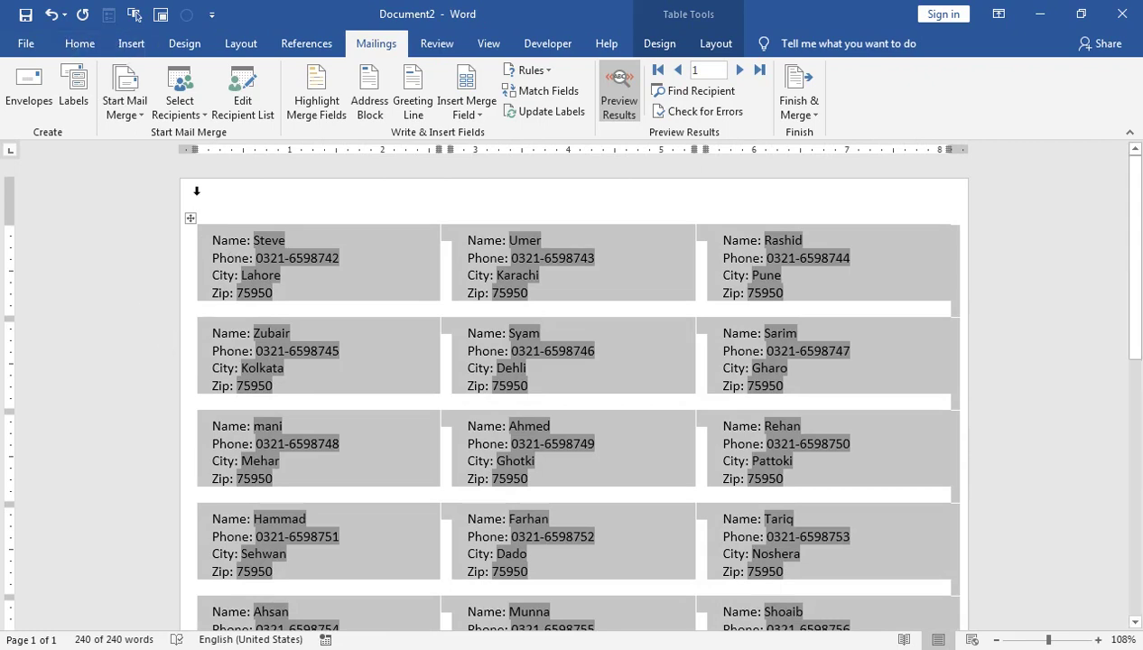
# Apply All Borders to the whole label table, then clear the selection.
pyautogui.click(79, 43)
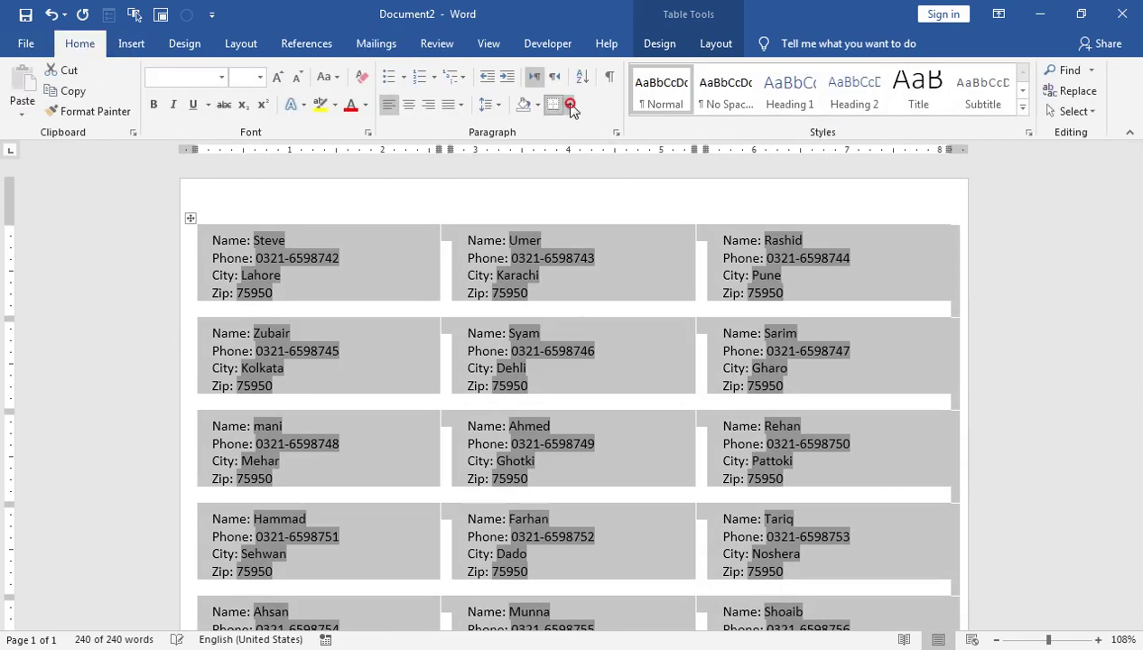
pyautogui.click(567, 103)
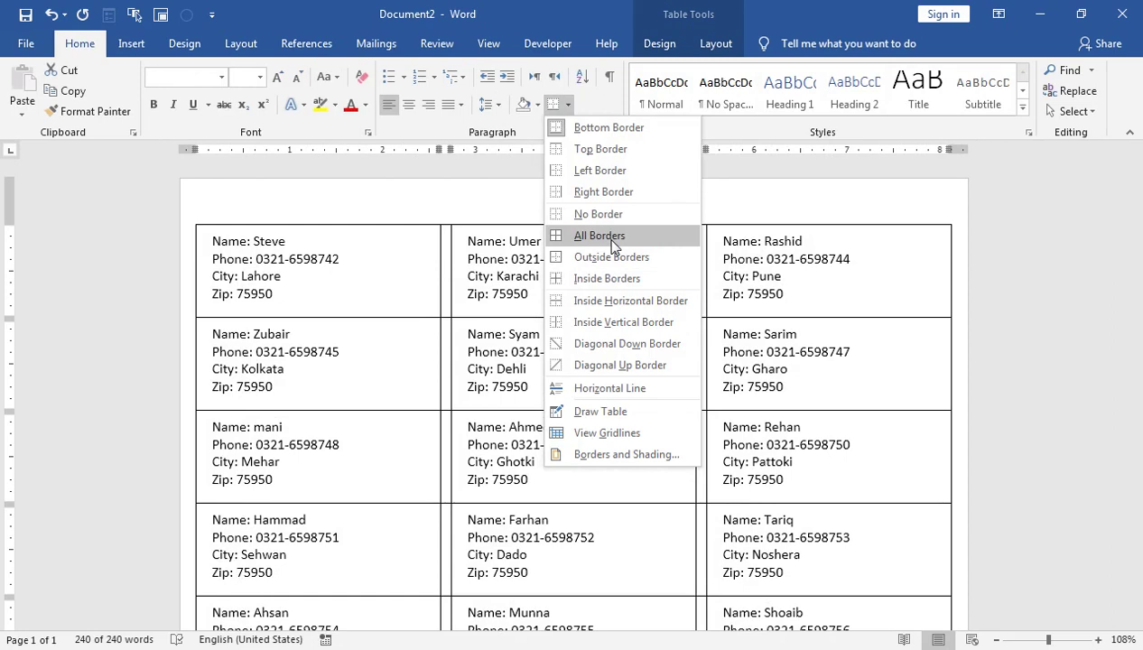
pyautogui.click(612, 237)
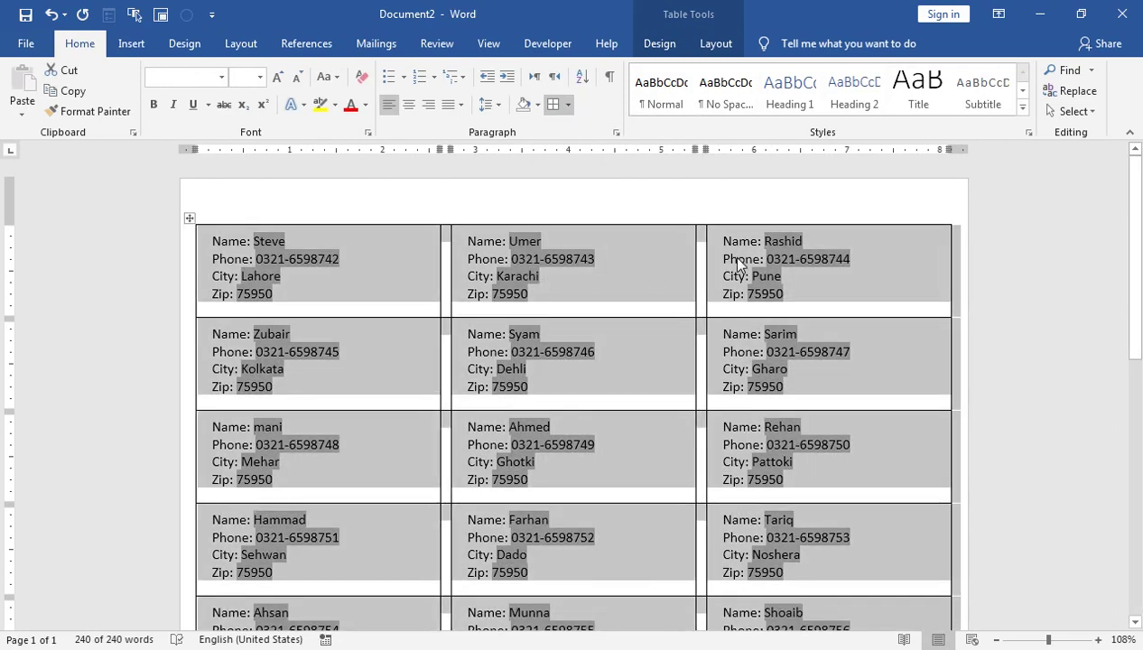
pyautogui.click(307, 259)
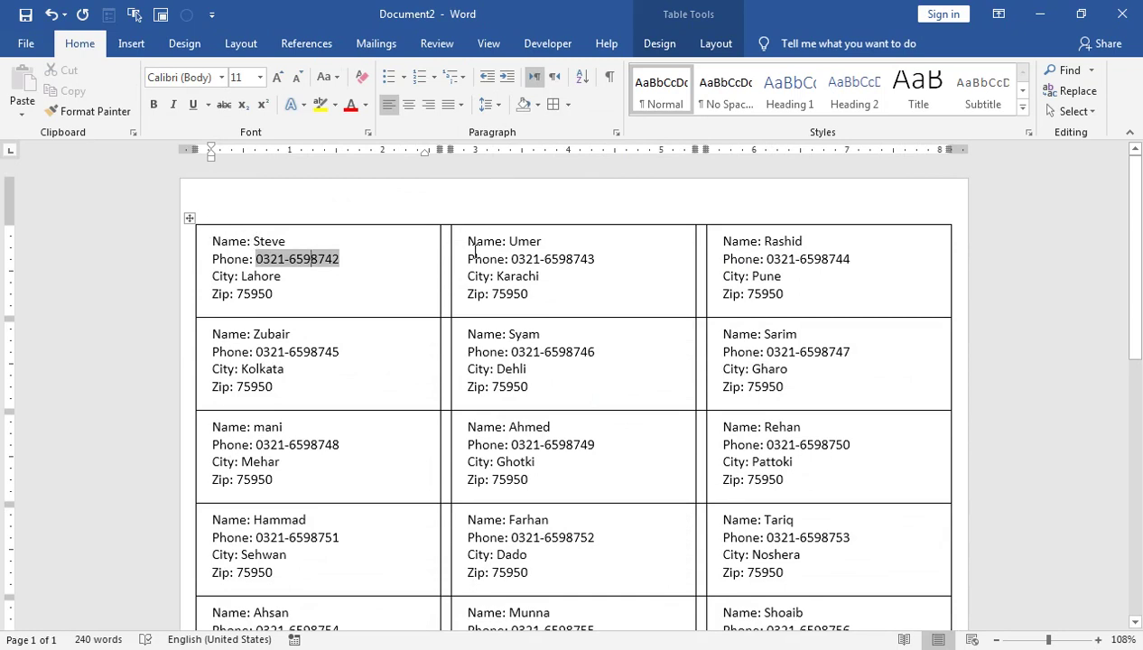
# Make the first label's Name line bold and enlarge it to 14 pt.
pyautogui.click(210, 241)
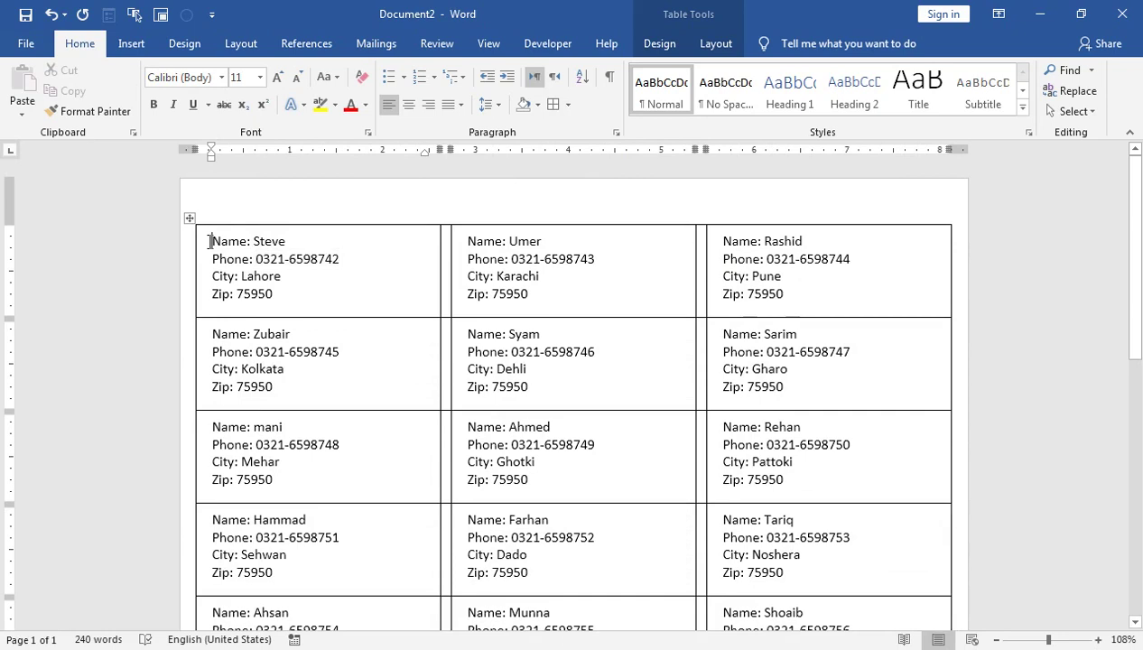
pyautogui.hotkey('shift', 'Right')
pyautogui.hotkey('shift', 'Right')
pyautogui.hotkey('shift', 'Right')
pyautogui.hotkey('shift', 'Right')
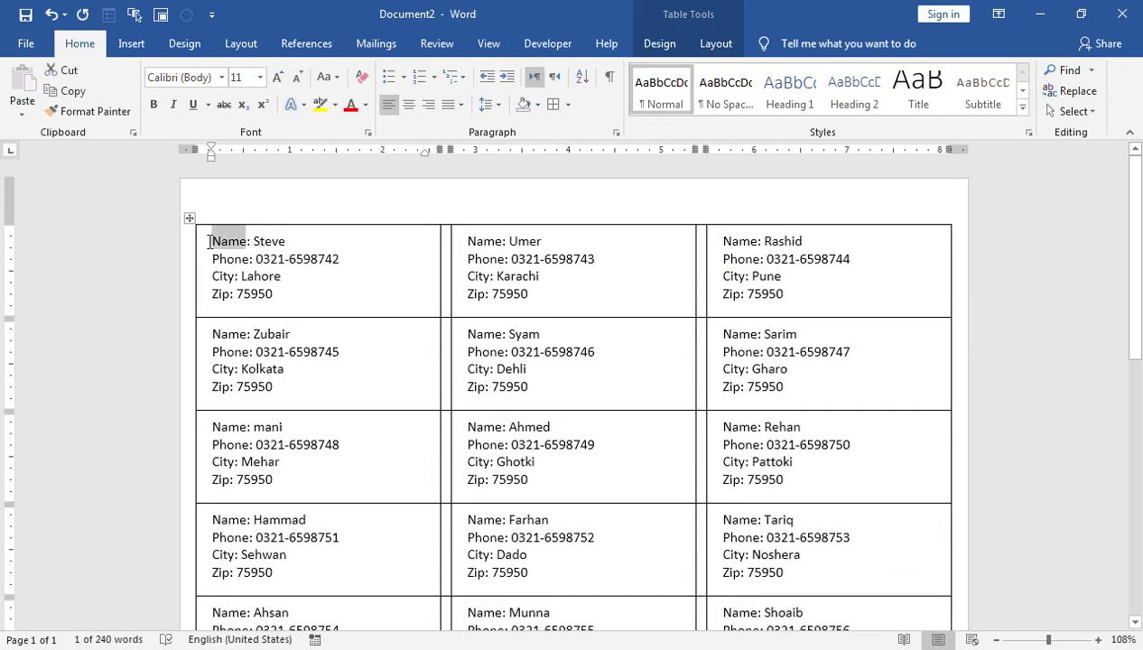
pyautogui.hotkey('shift', 'Right')
pyautogui.hotkey('shift', 'Right')
pyautogui.hotkey('shift', 'Right')
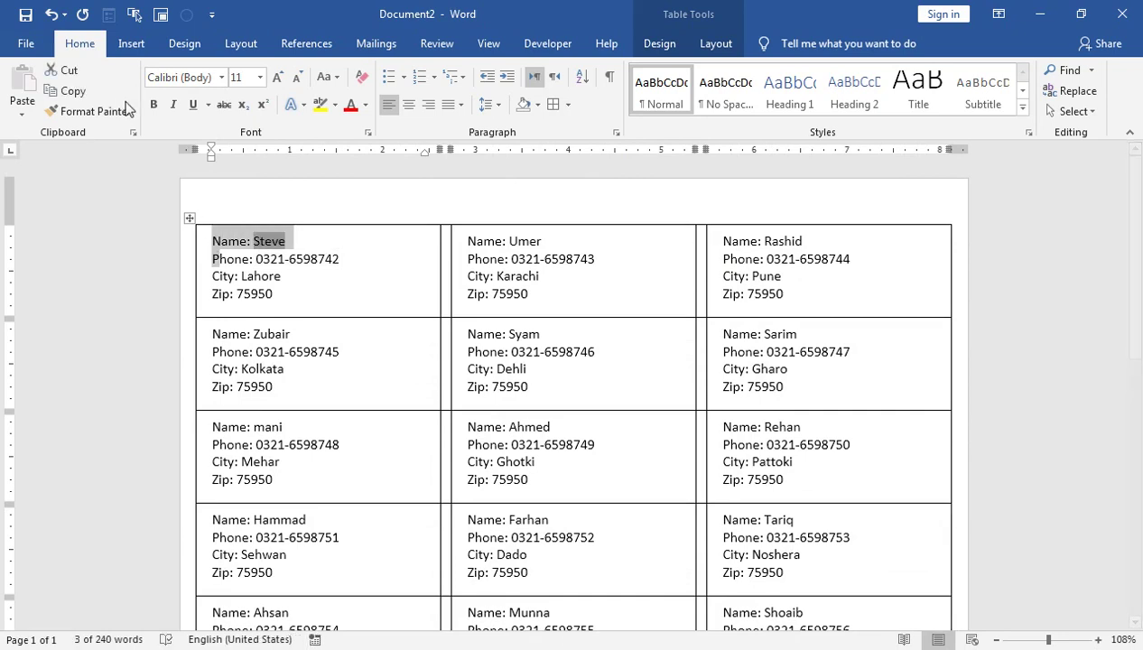
pyautogui.click(152, 105)
pyautogui.click(279, 79)
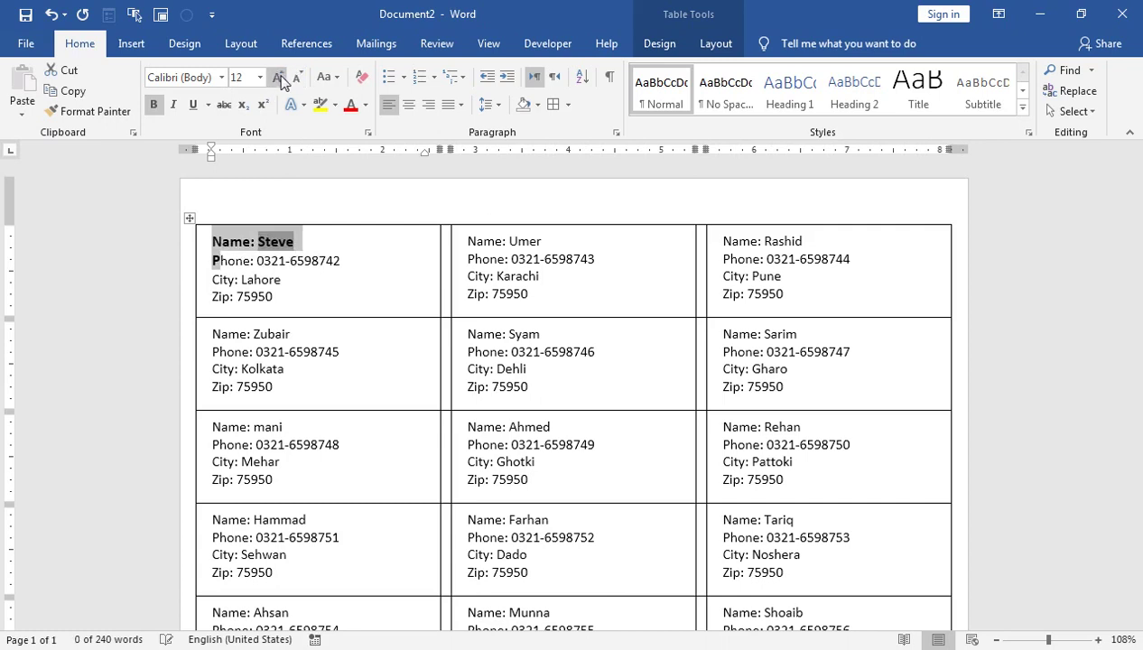
pyautogui.click(279, 79)
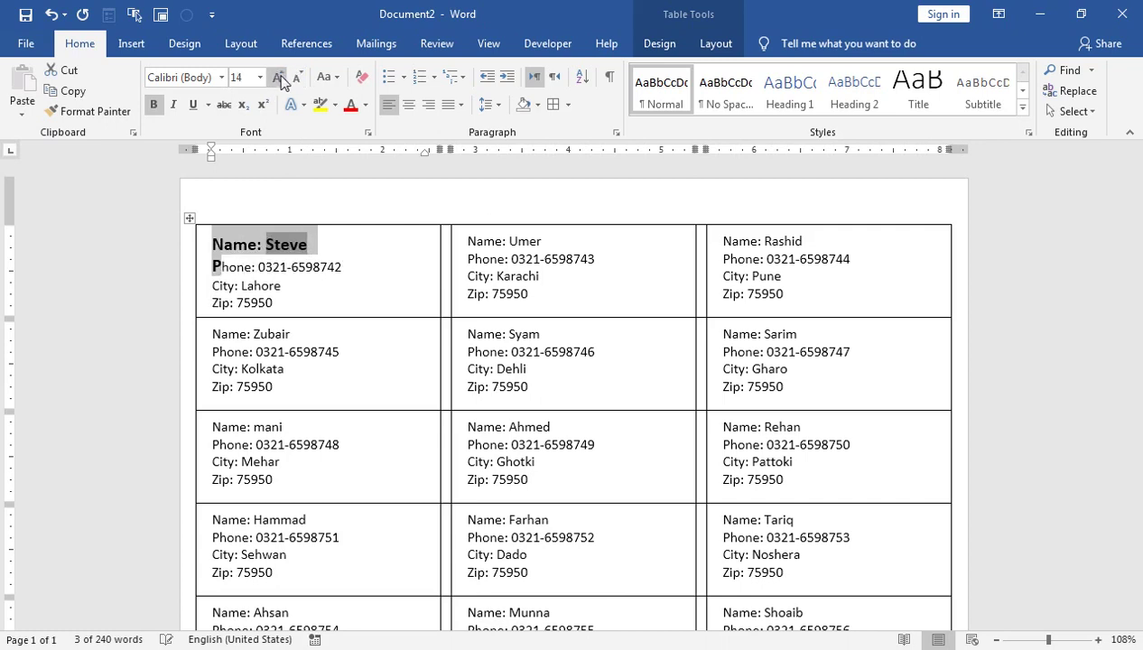
pyautogui.click(409, 104)
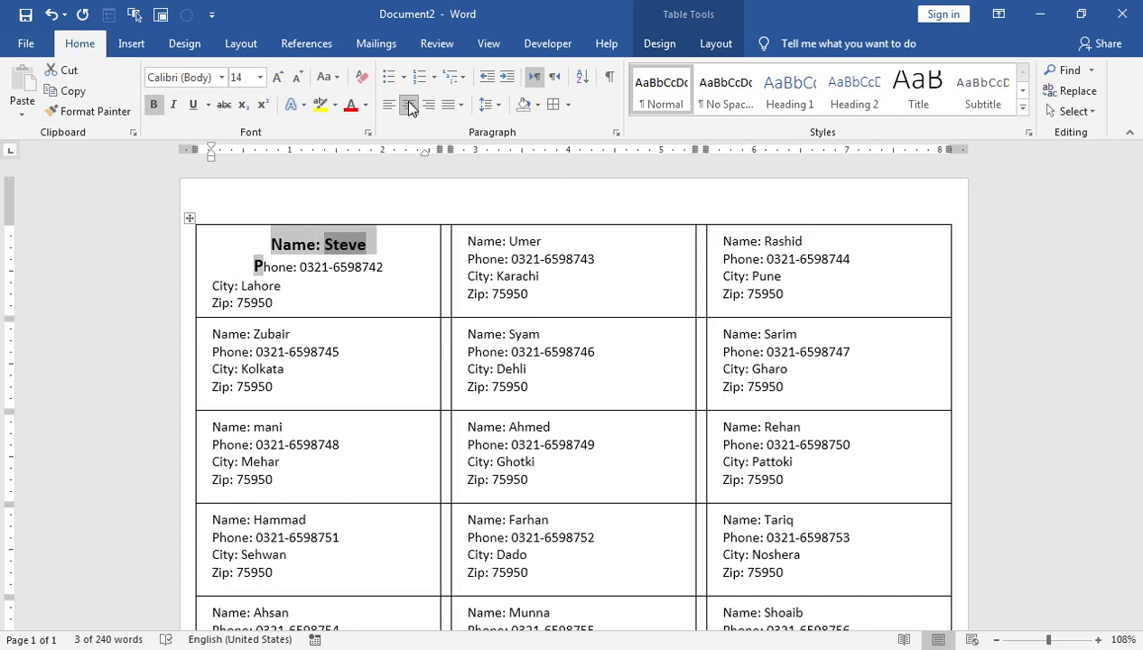
pyautogui.click(409, 105)
# Select all lines of the first label, from Name through Zip, and centre them.
pyautogui.hotkey('shift', 'Down')
pyautogui.hotkey('shift', 'Down')
pyautogui.hotkey('shift', 'Down')
pyautogui.hotkey('shift', 'Up')
pyautogui.press('Right')
pyautogui.press('Right')
pyautogui.press('Right')
pyautogui.hotkey('shift', 'End')
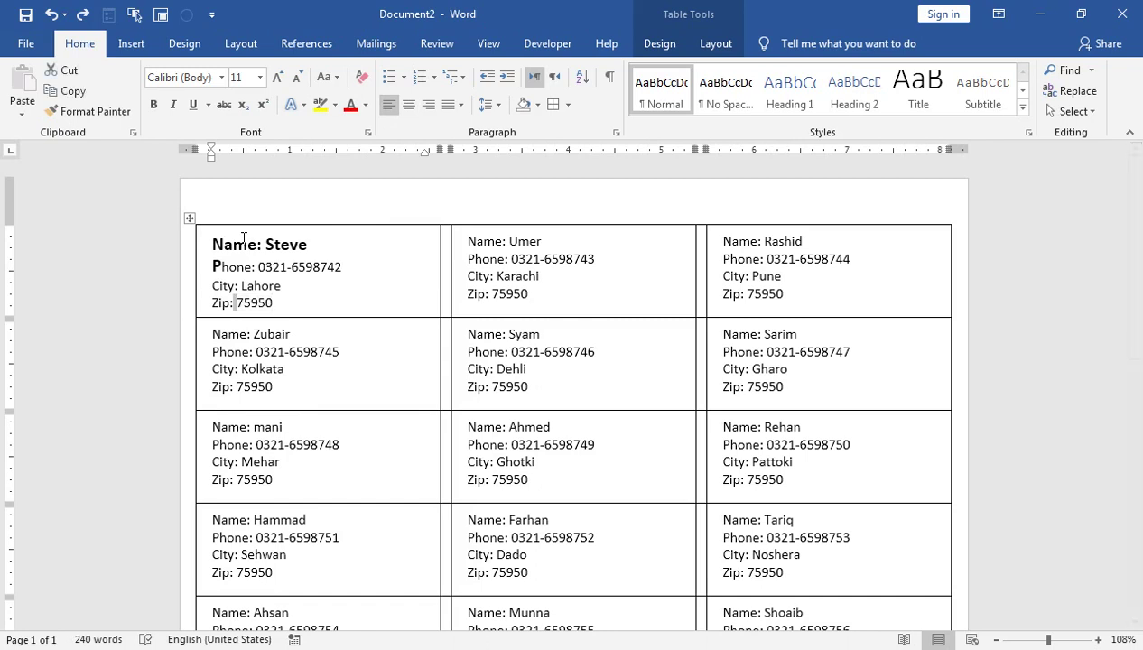
pyautogui.click(279, 299)
pyautogui.hotkey('shift', 'Up')
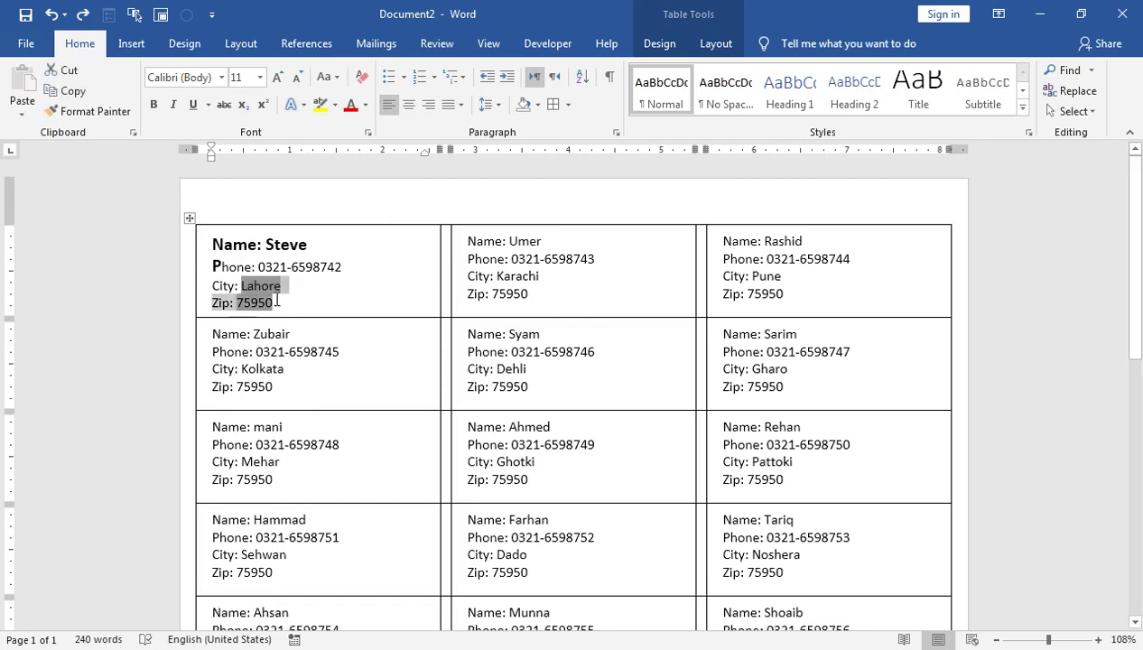
pyautogui.hotkey('shift', 'Up')
pyautogui.hotkey('shift', 'Up')
pyautogui.hotkey('shift', 'Left')
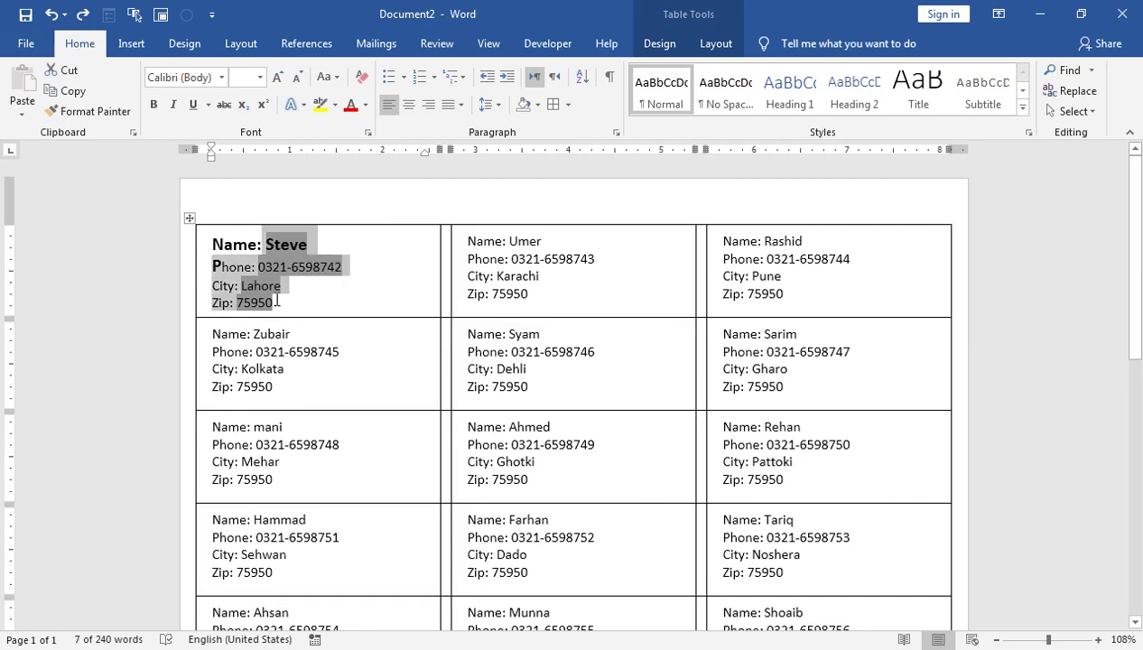
pyautogui.hotkey('shift', 'Left')
pyautogui.hotkey('shift', 'Left')
pyautogui.hotkey('shift', 'Left')
pyautogui.hotkey('shift', 'Left')
pyautogui.hotkey('shift', 'Left')
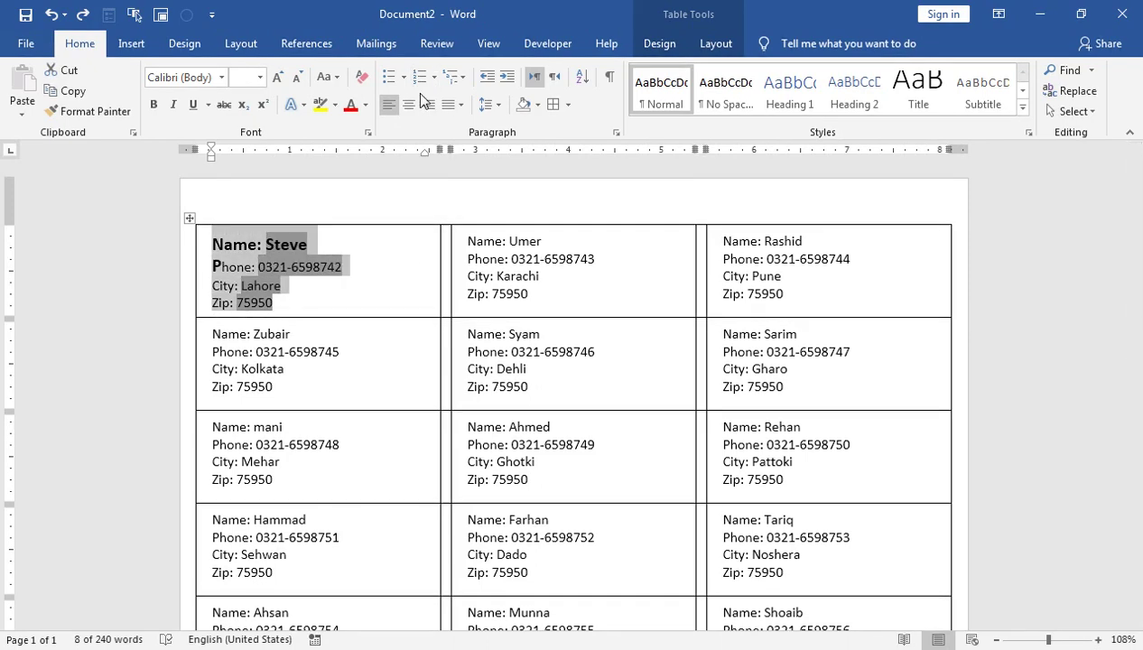
pyautogui.click(407, 103)
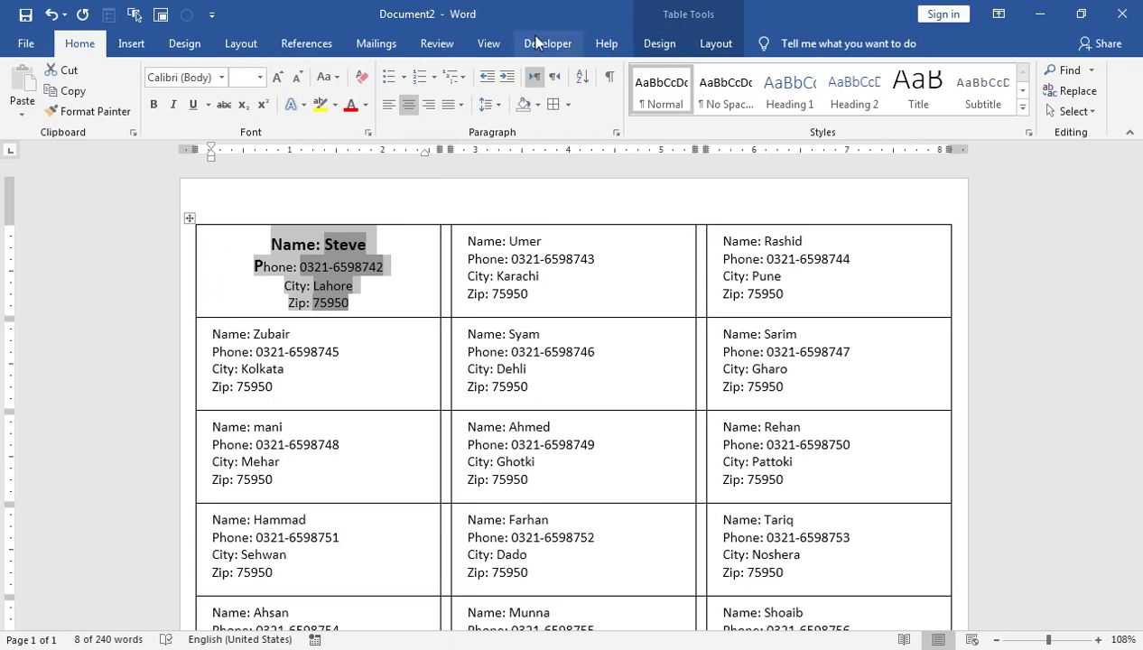
pyautogui.click(379, 44)
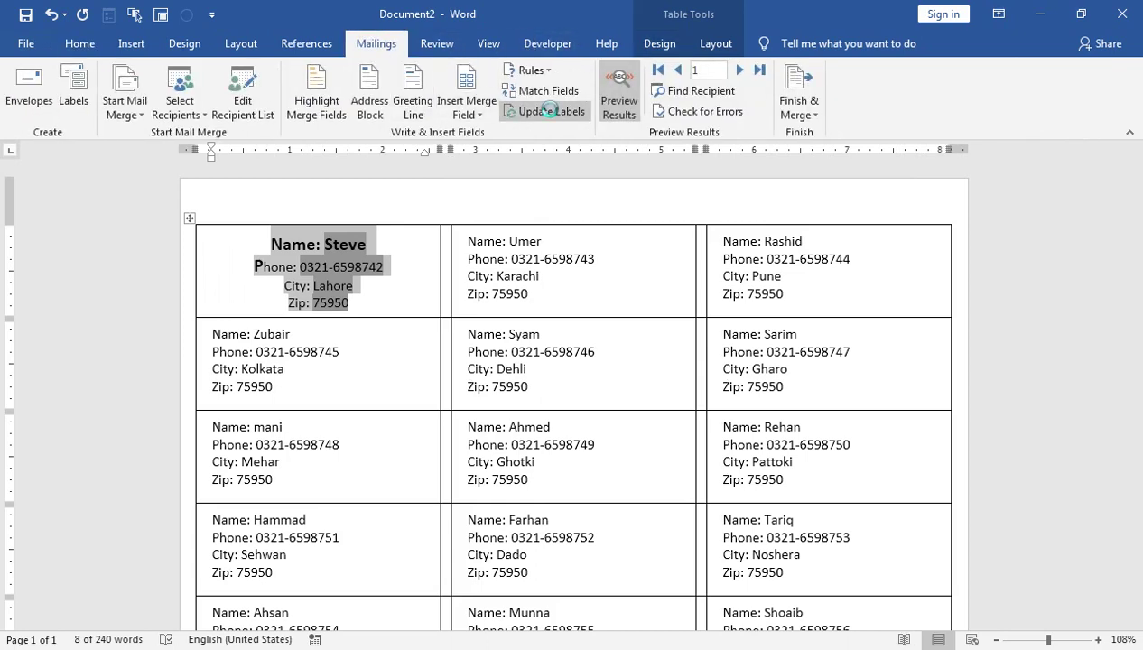
# Run Update Labels to copy the first label's bold 14 pt centred layout to all labels.
pyautogui.click(546, 111)
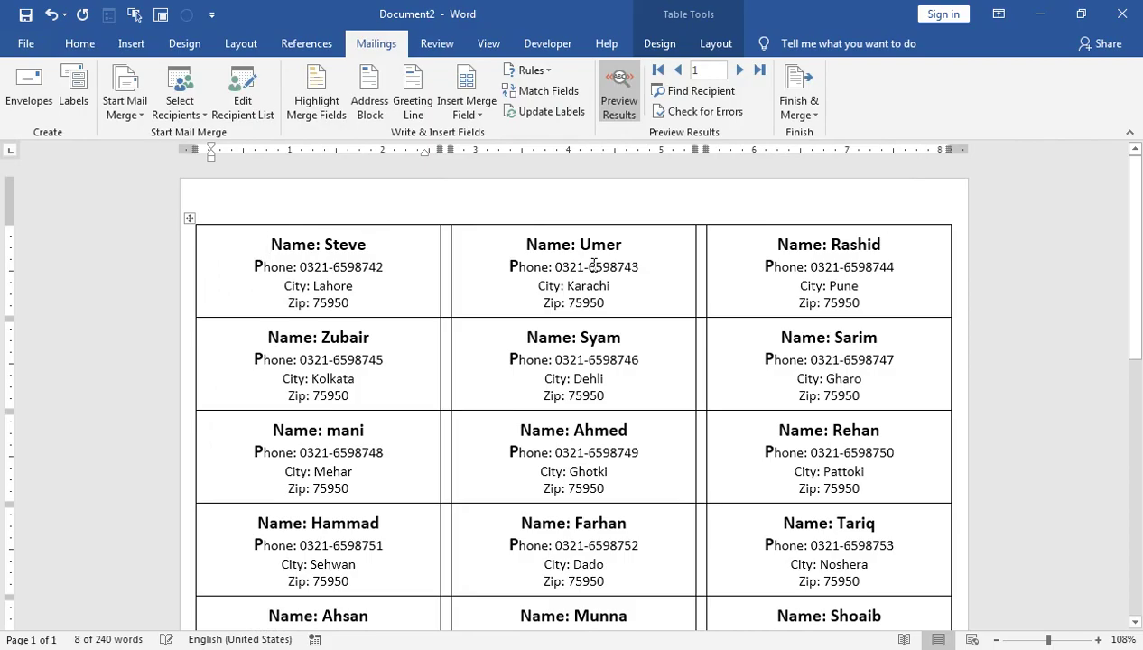